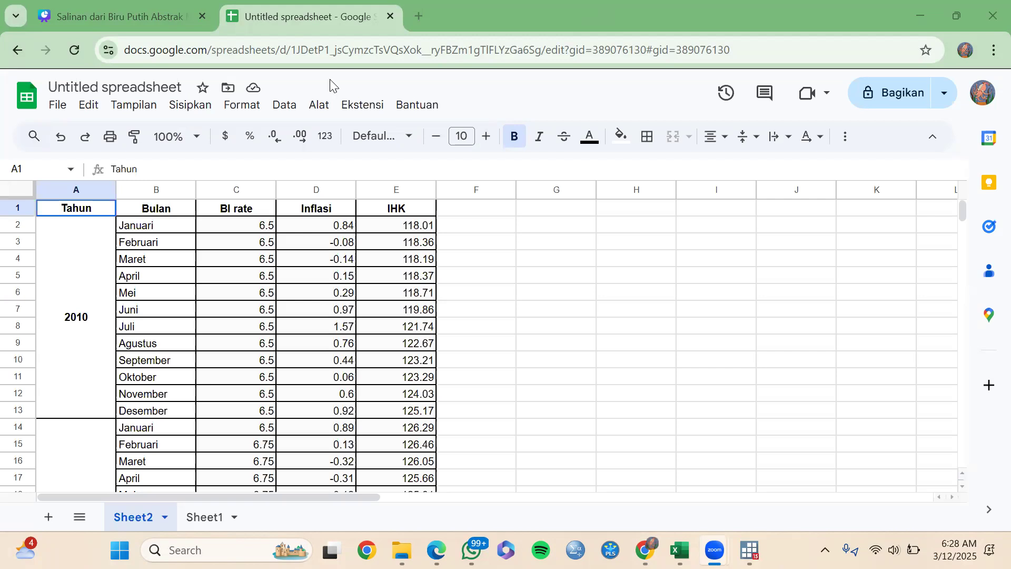
Copy the BI rate, Inflasi and IHK columns (C1:E121) into Stata's Data Editor, treating the first row as variable names.
{"action": "left_click_drag", "start_coordinate": [245, 217], "coordinate": [399, 337]}
{"action": "key", "text": "ctrl+c"}
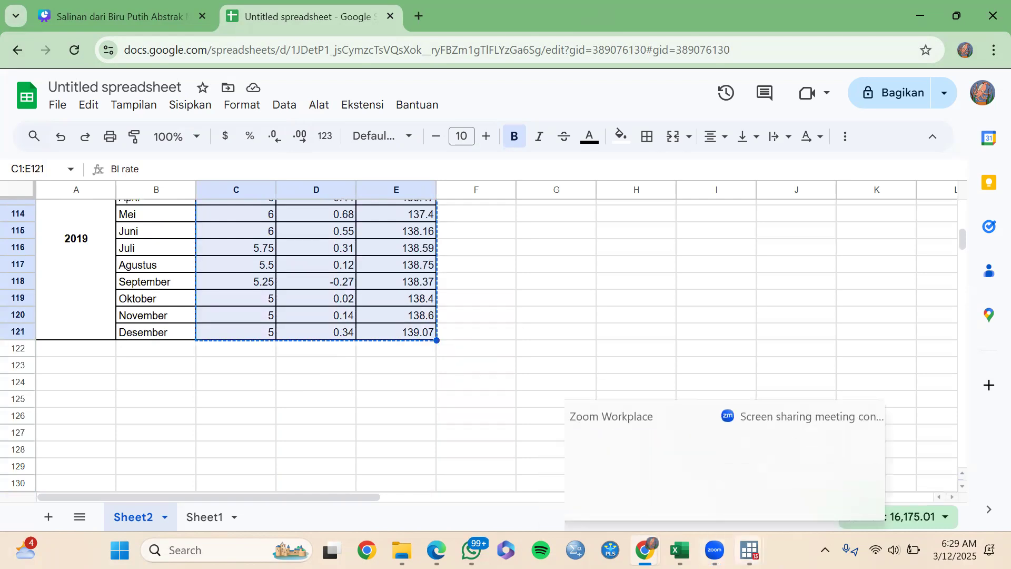
{"action": "mouse_move", "coordinate": [748, 550]}
{"action": "left_click", "coordinate": [809, 497]}
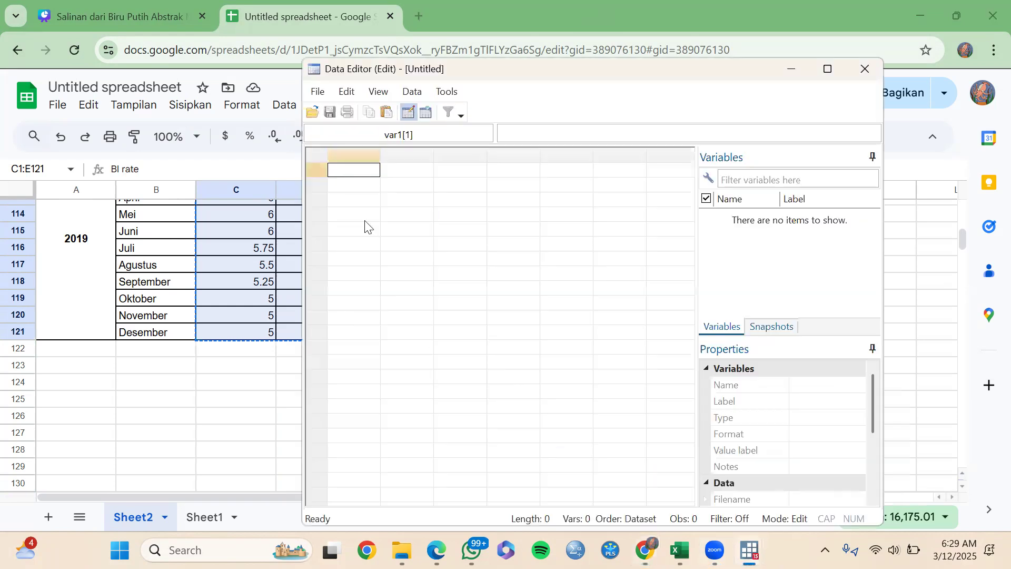
{"action": "key", "text": "ctrl+v"}
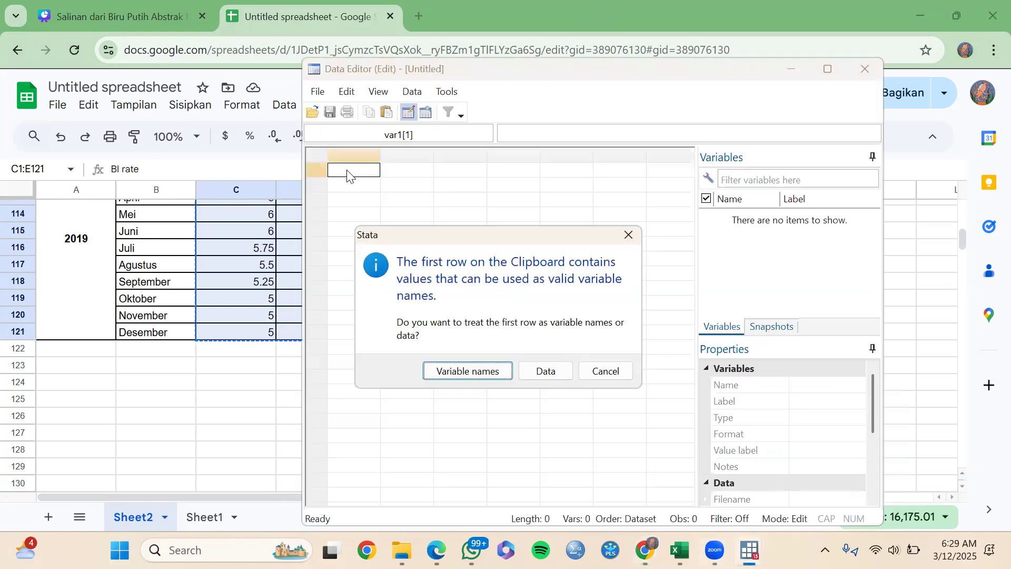
{"action": "left_click", "coordinate": [453, 371]}
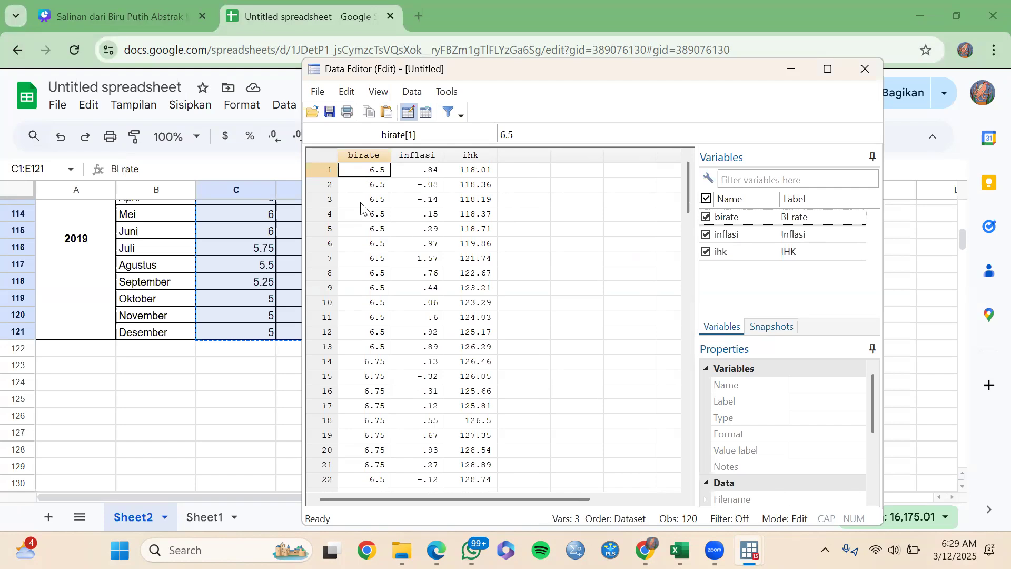
{"action": "left_click", "coordinate": [829, 77]}
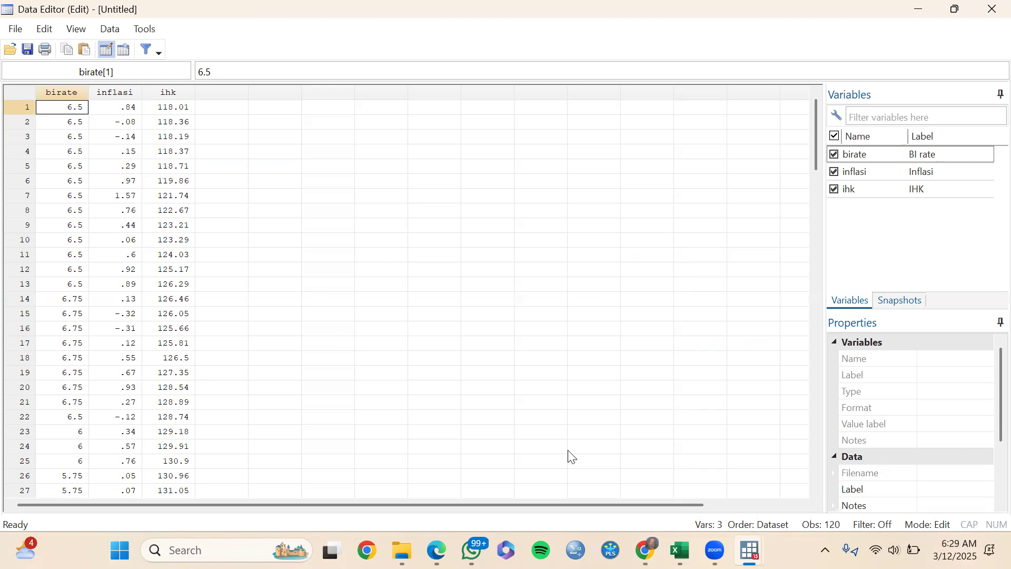
Generate an observation counter in Stata's main window with the command gen t=_n.
{"action": "mouse_move", "coordinate": [749, 550]}
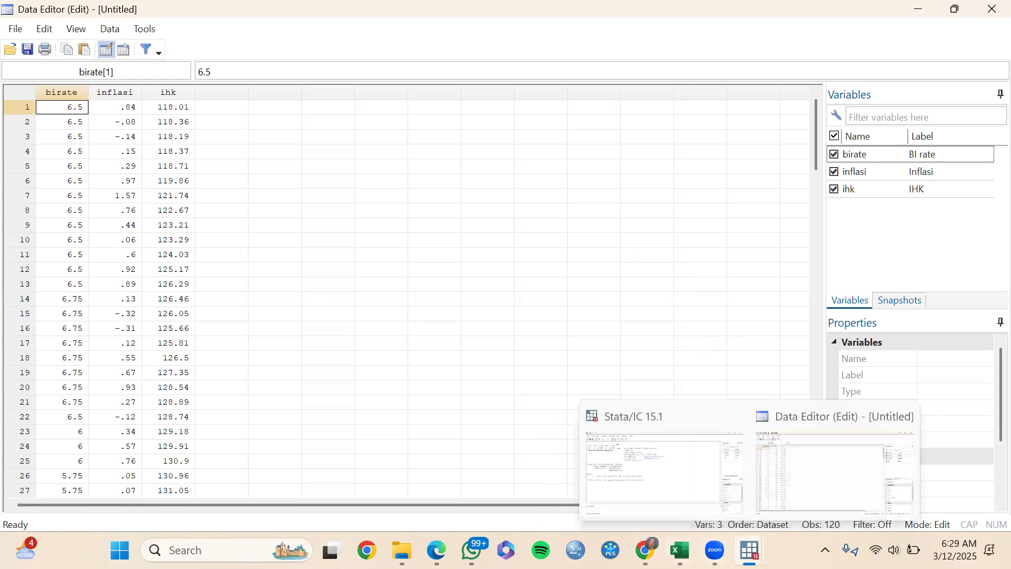
{"action": "left_click", "coordinate": [666, 456]}
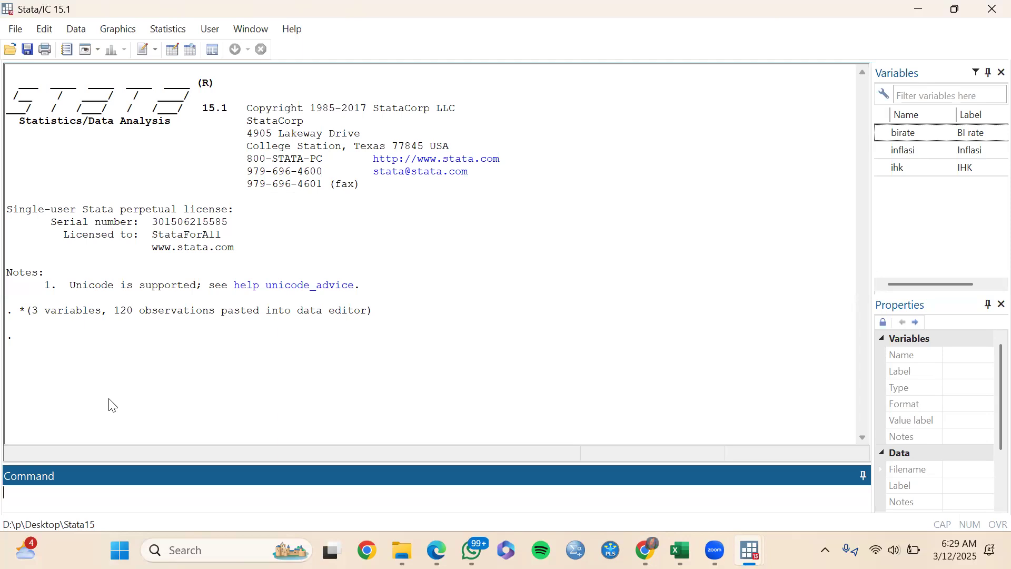
{"action": "type", "text": "gen t=_n"}
{"action": "key", "text": "Return"}
Try to generate a monthly date variable with the command gen newt = ym (2010,1) + t - 1.
{"action": "type", "text": "gen"}
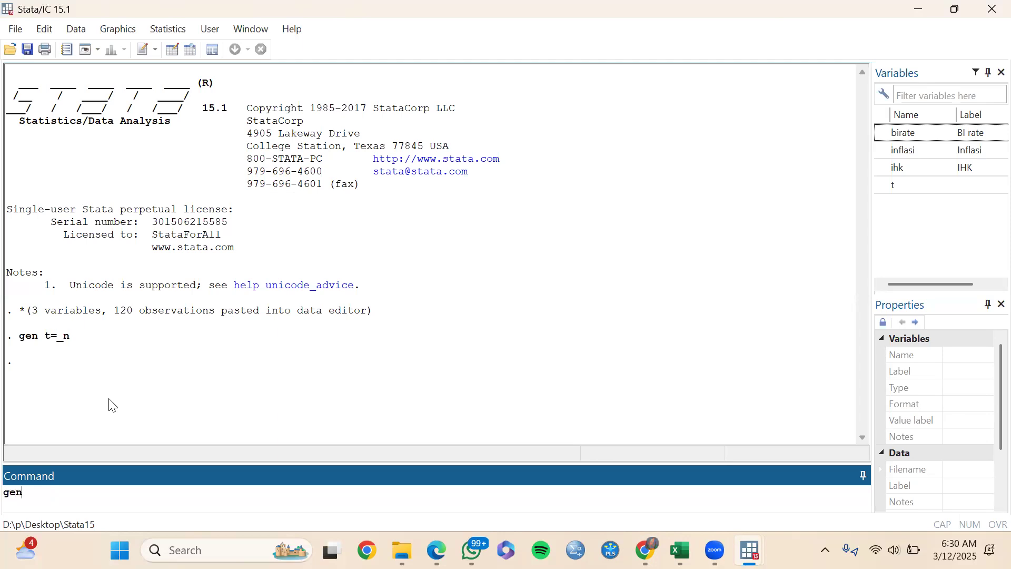
{"action": "type", "text": " nw"}
{"action": "key", "text": "BackSpace"}
{"action": "type", "text": "ew"}
{"action": "type", "text": "t"}
{"action": "type", "text": " ="}
{"action": "type", "text": "ym "}
{"action": "type", "text": "("}
{"action": "type", "text": "1"}
{"action": "type", "text": "010"}
{"action": "type", "text": ",1"}
{"action": "type", "text": ")"}
{"action": "type", "text": " +"}
{"action": "type", "text": "t"}
{"action": "type", "text": " -"}
{"action": "key", "text": "BackSpace"}
{"action": "key", "text": "BackSpace"}
{"action": "key", "text": "BackSpace"}
{"action": "type", "text": "t - "}
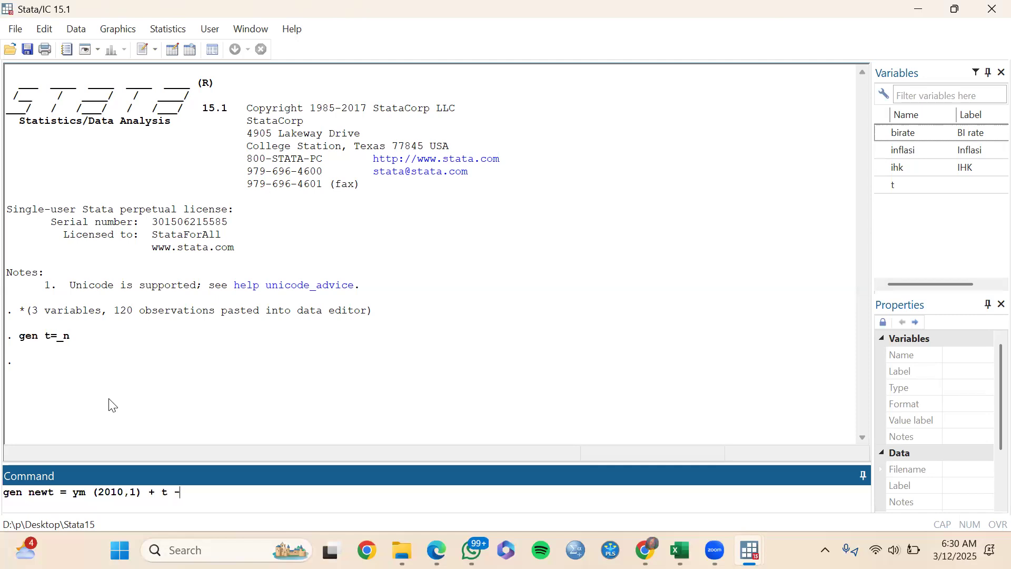
{"action": "type", "text": "1"}
{"action": "key", "text": "Return"}
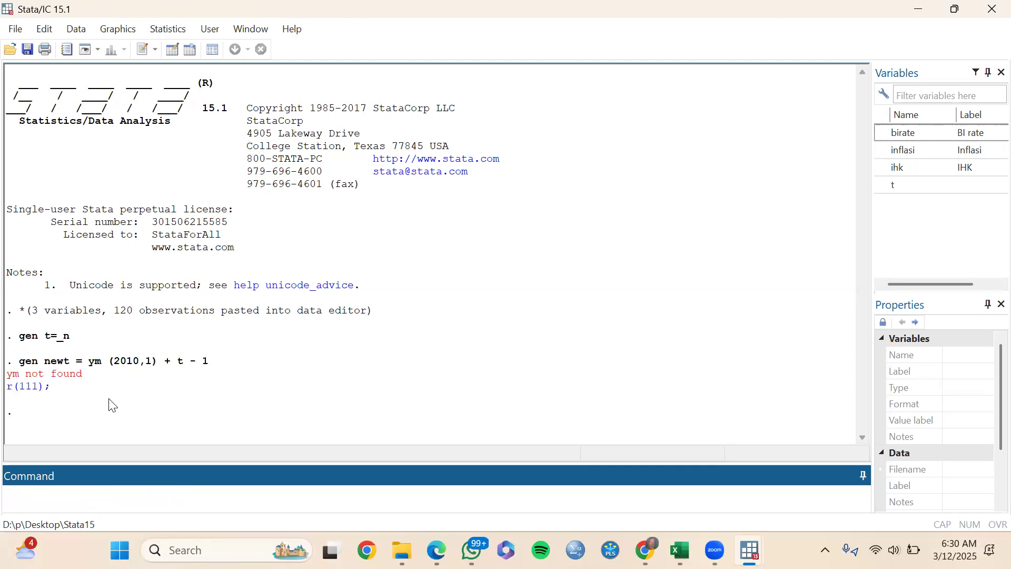
Copy the previous newt command and try it again as gen newt = ym2010,1) + t - 1.
{"action": "left_click", "coordinate": [216, 365]}
{"action": "left_click_drag", "start_coordinate": [215, 365], "coordinate": [19, 368]}
{"action": "key", "text": "ctrl+c"}
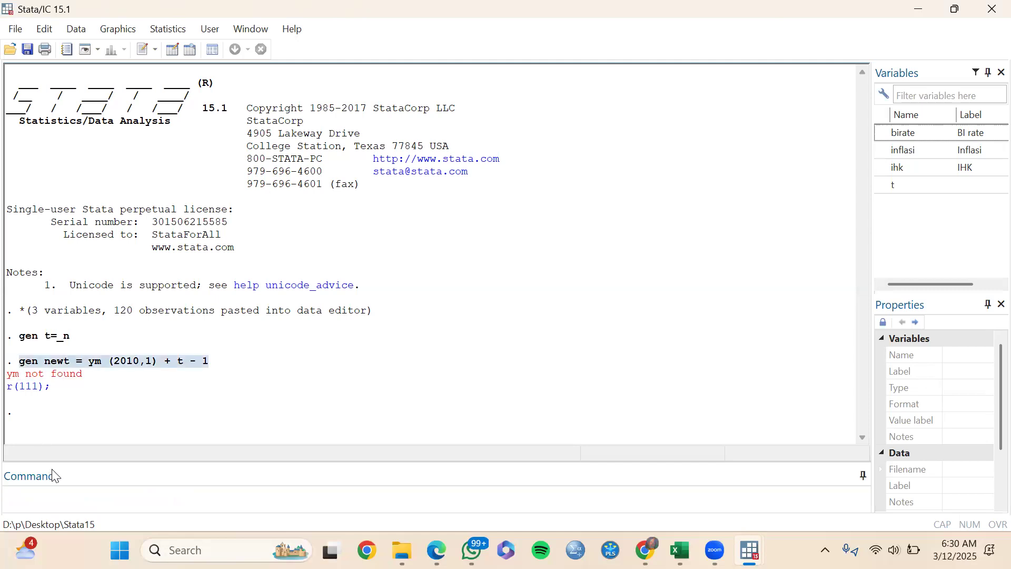
{"action": "left_click", "coordinate": [61, 499]}
{"action": "key", "text": "ctrl+v"}
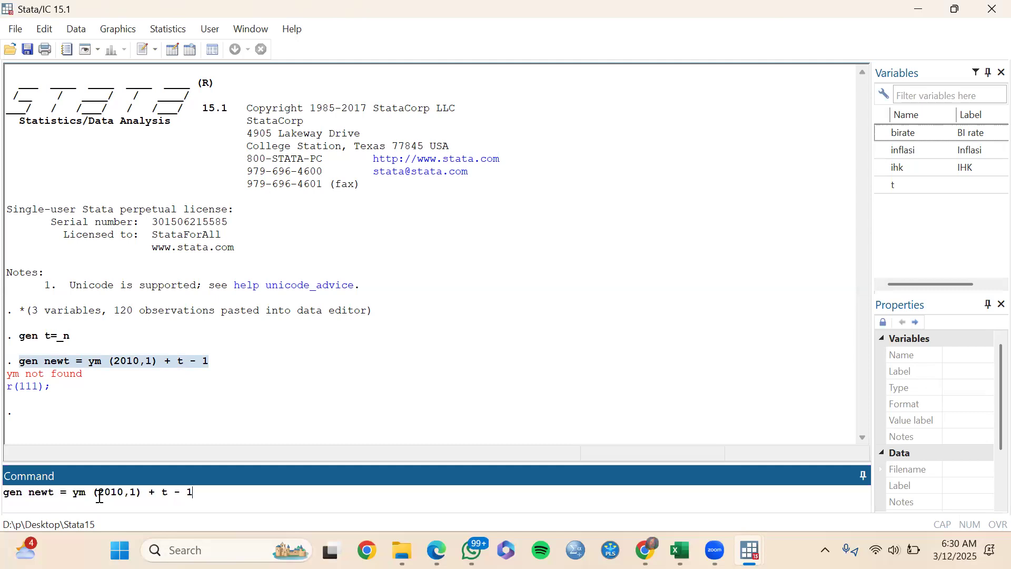
{"action": "left_click", "coordinate": [93, 494]}
{"action": "key", "text": "BackSpace"}
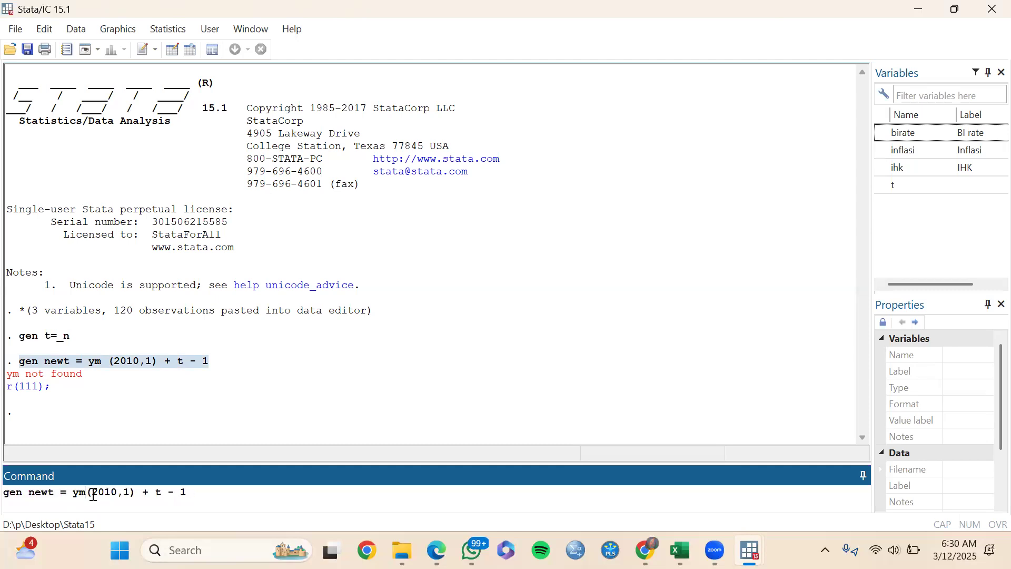
{"action": "key", "text": "Delete"}
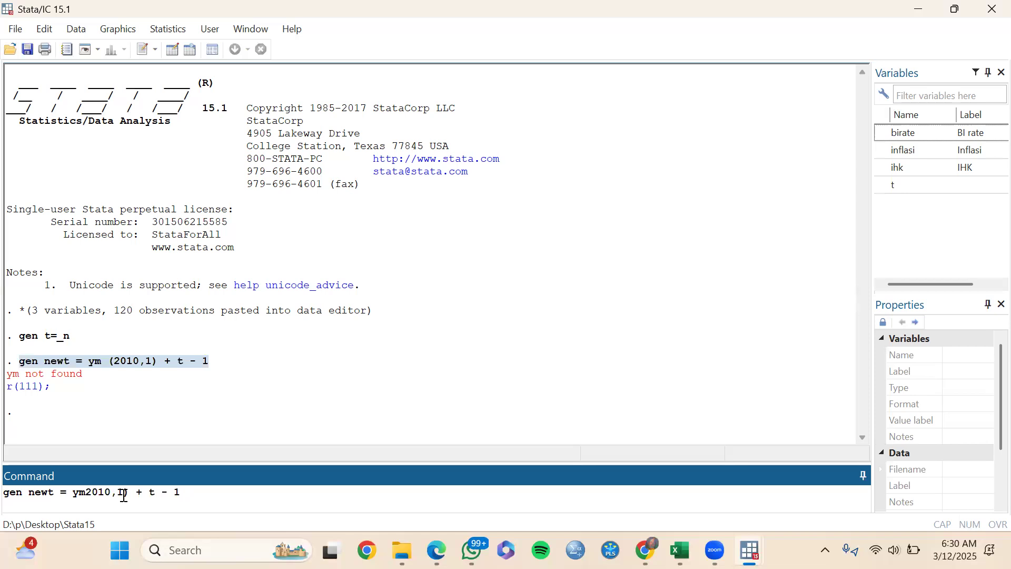
{"action": "key", "text": "Return"}
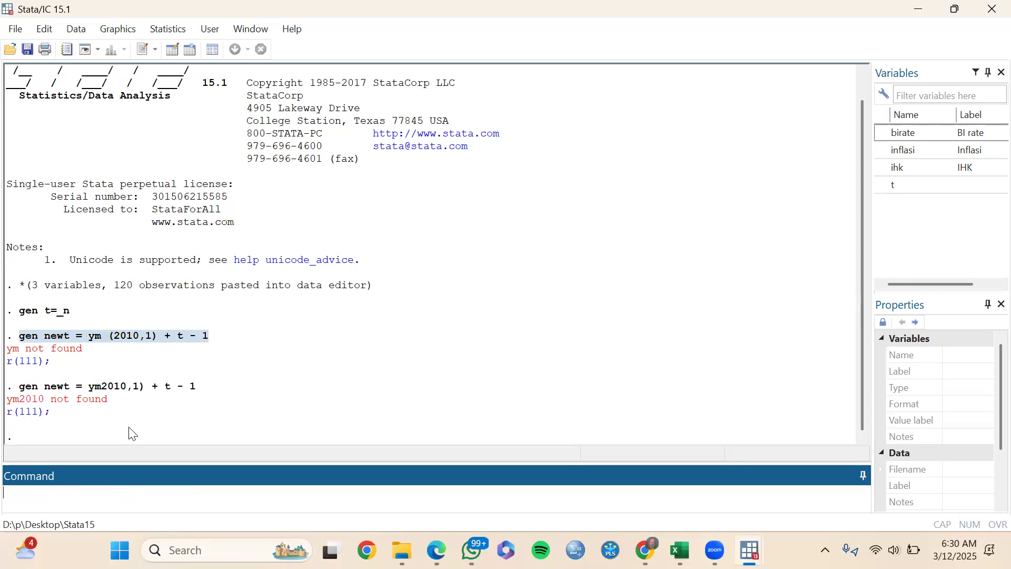
Reuse the copied command without the space after ym, running gen newt = ym(2010,1) + t - 1.
{"action": "key", "text": "ctrl+v"}
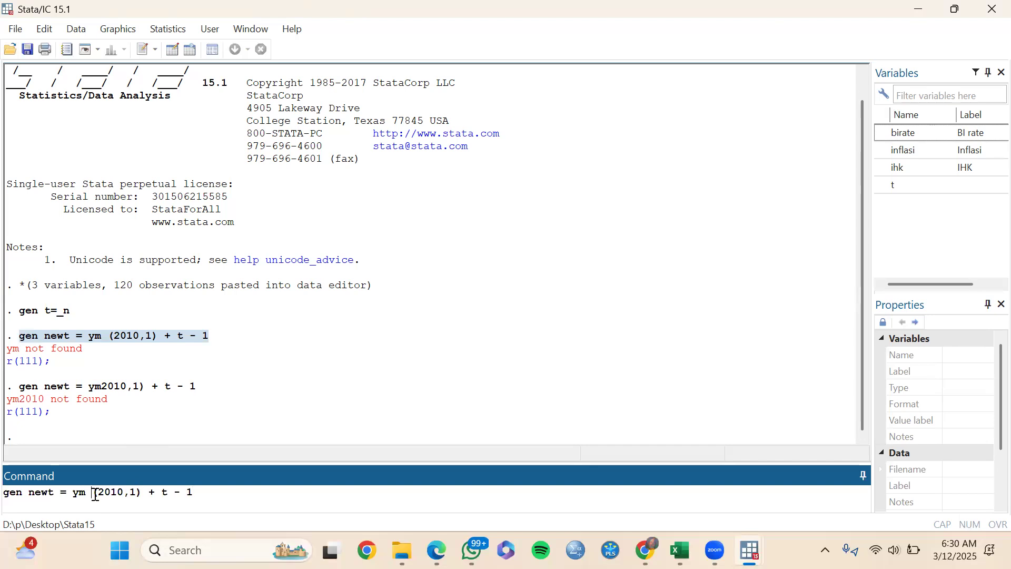
{"action": "key", "text": "BackSpace"}
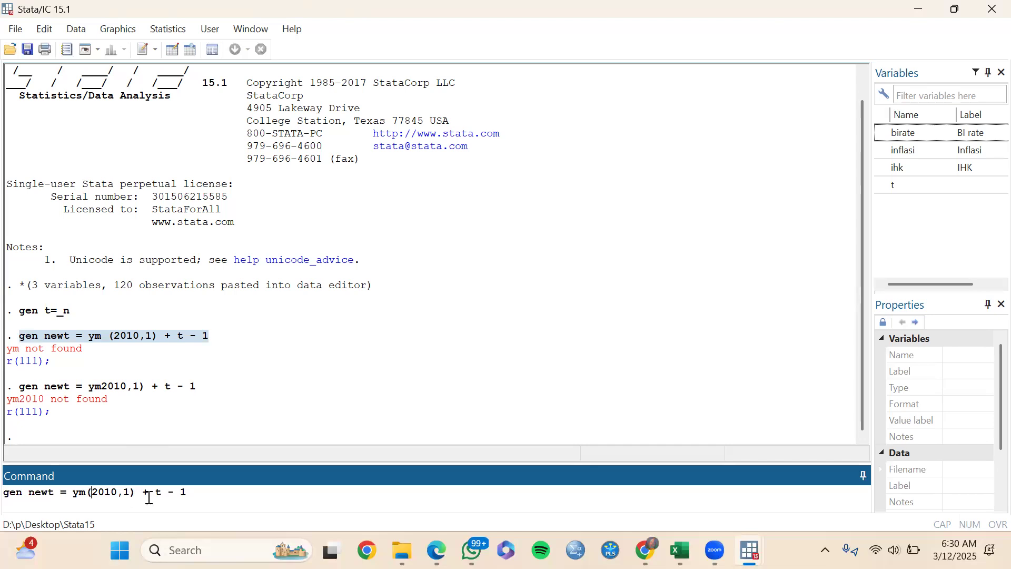
{"action": "key", "text": "Return"}
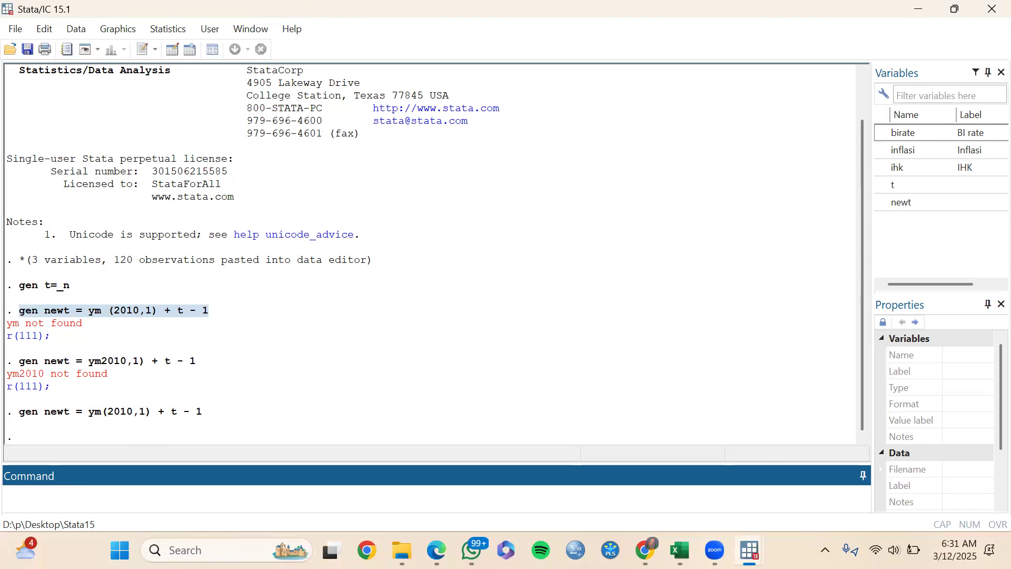
Set the display format of the newt variable to Monthly with the 2009m4 sample style in the Data Editor.
{"action": "mouse_move", "coordinate": [749, 551]}
{"action": "left_click", "coordinate": [804, 497]}
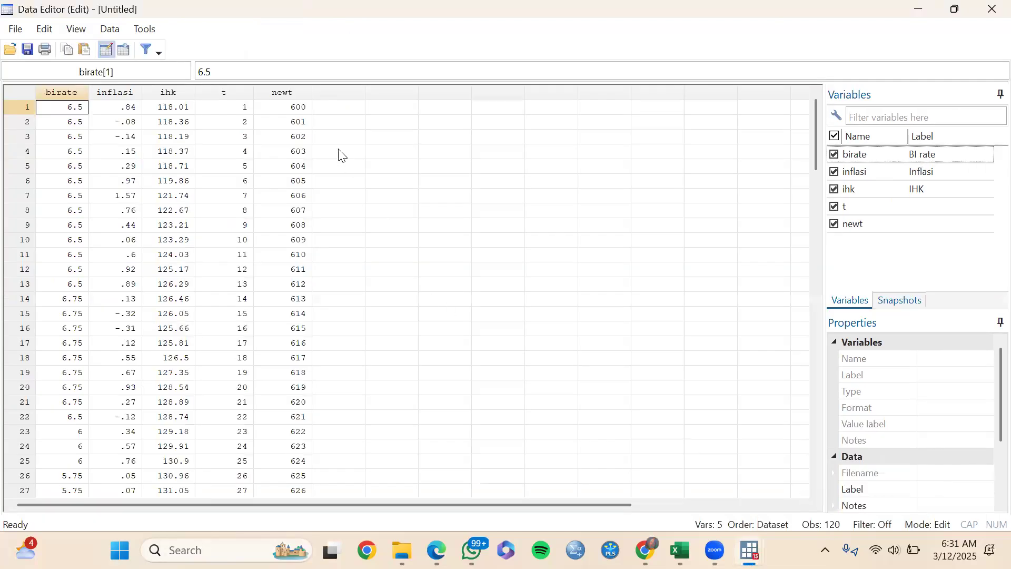
{"action": "left_click", "coordinate": [285, 94]}
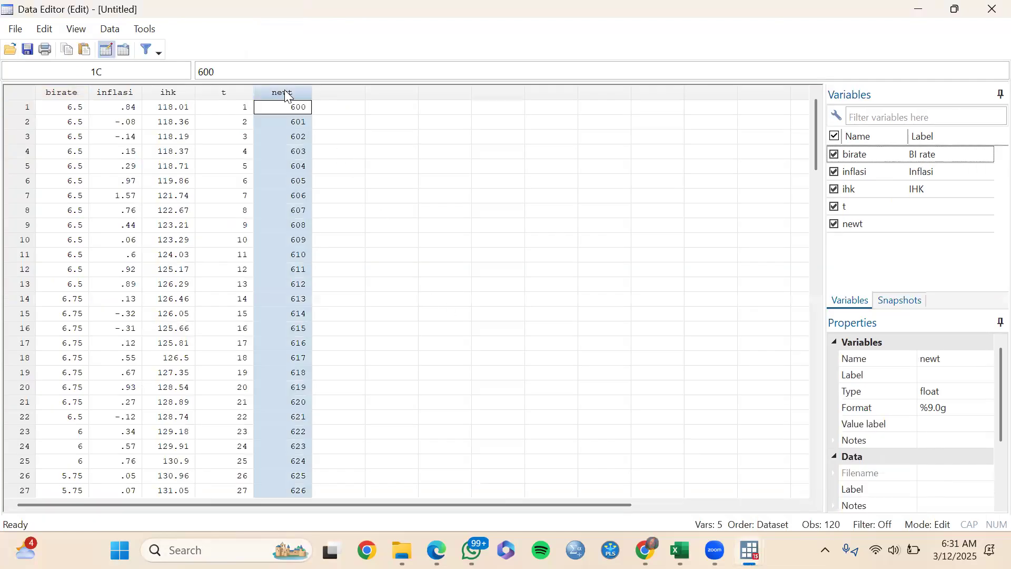
{"action": "left_click", "coordinate": [924, 406]}
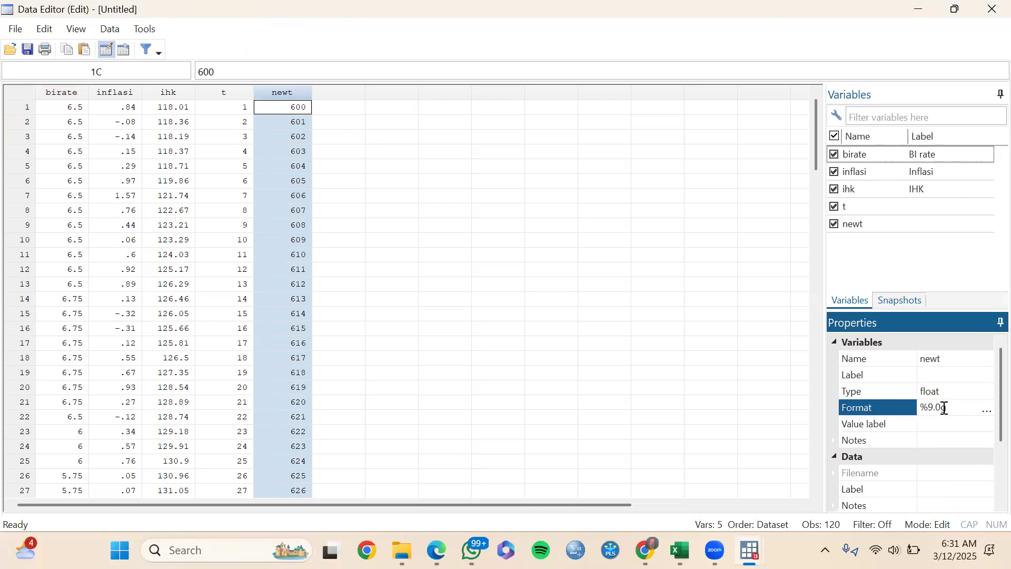
{"action": "left_click", "coordinate": [986, 411]}
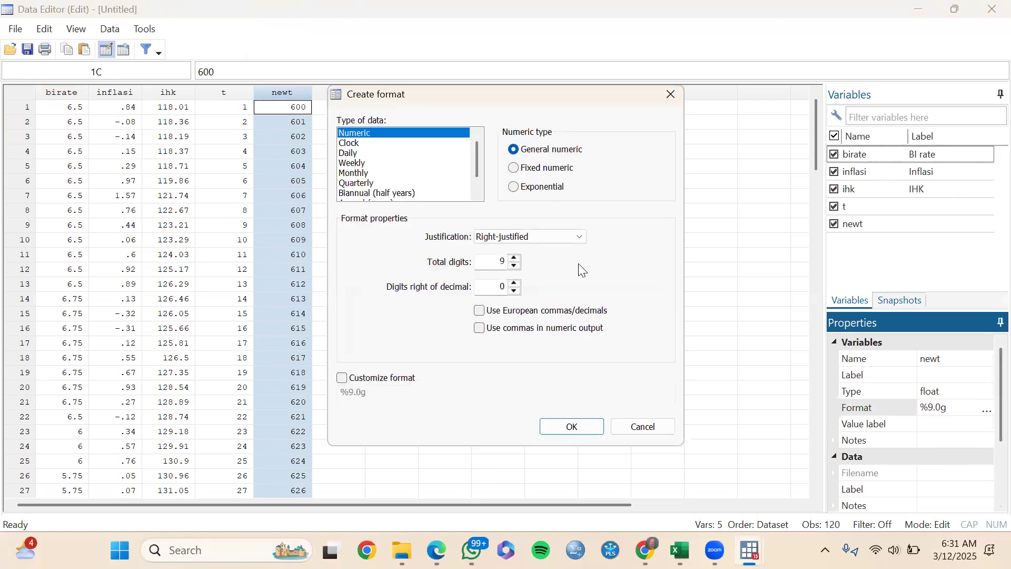
{"action": "left_click", "coordinate": [367, 178]}
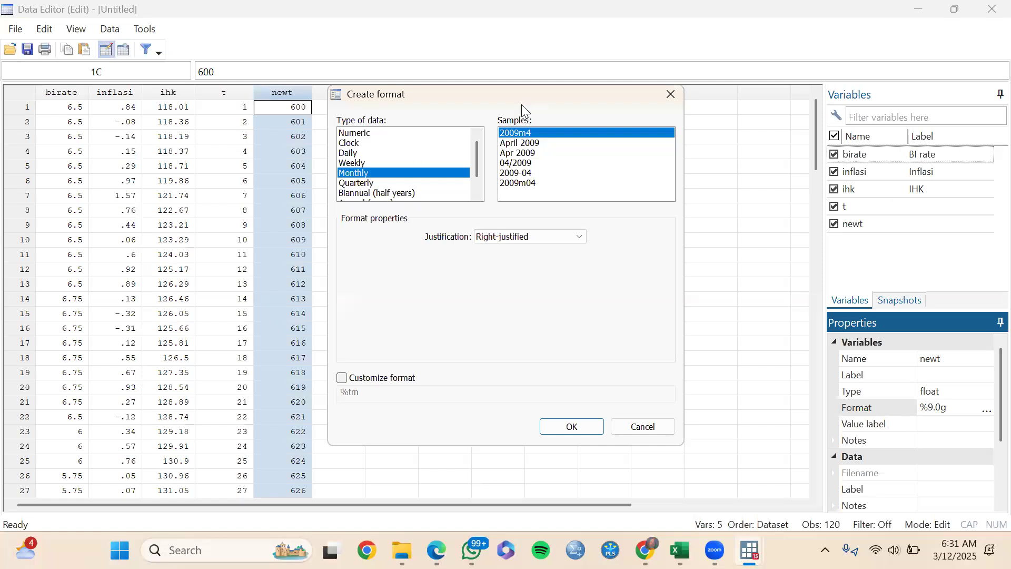
{"action": "left_click", "coordinate": [571, 426]}
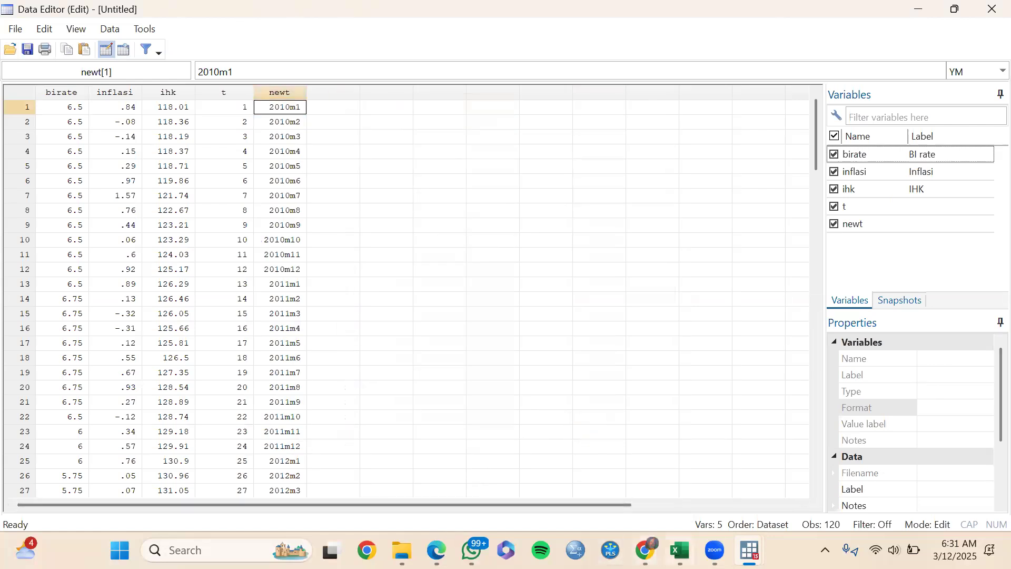
Declare the dataset as time series with tsset newt and check the reported time range and delta.
{"action": "mouse_move", "coordinate": [749, 550]}
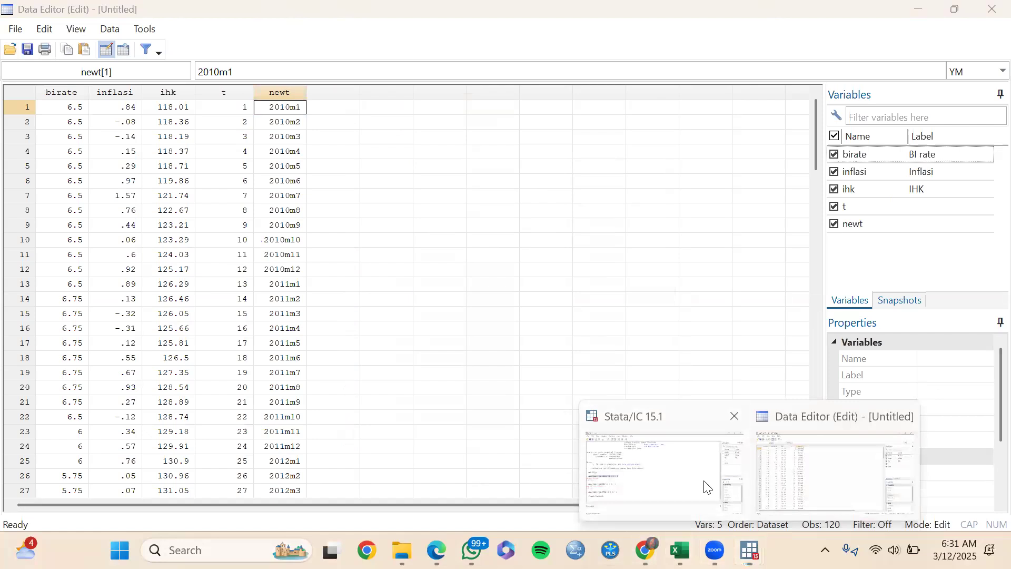
{"action": "left_click", "coordinate": [706, 486]}
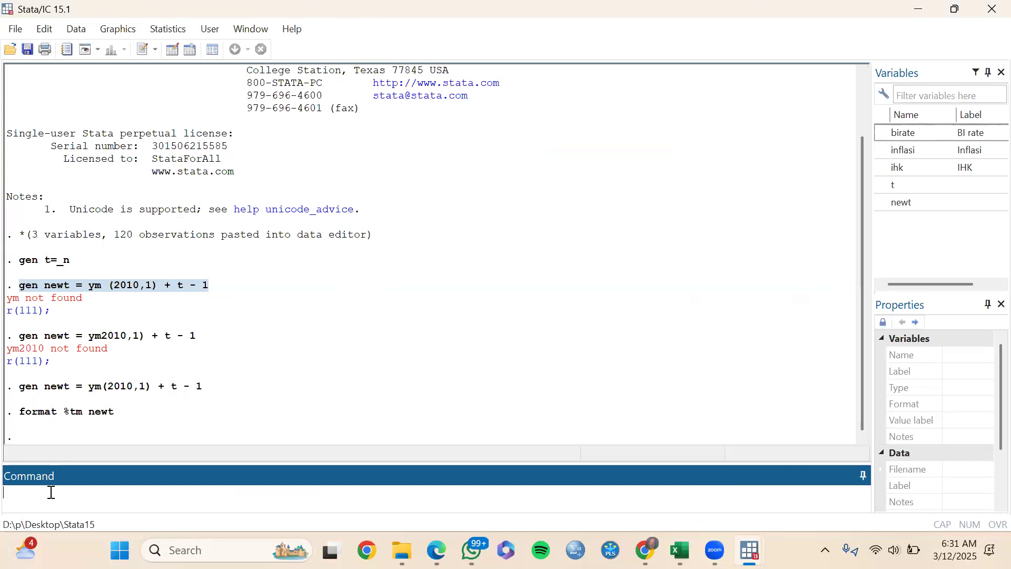
{"action": "type", "text": "tsset newt"}
{"action": "key", "text": "Return"}
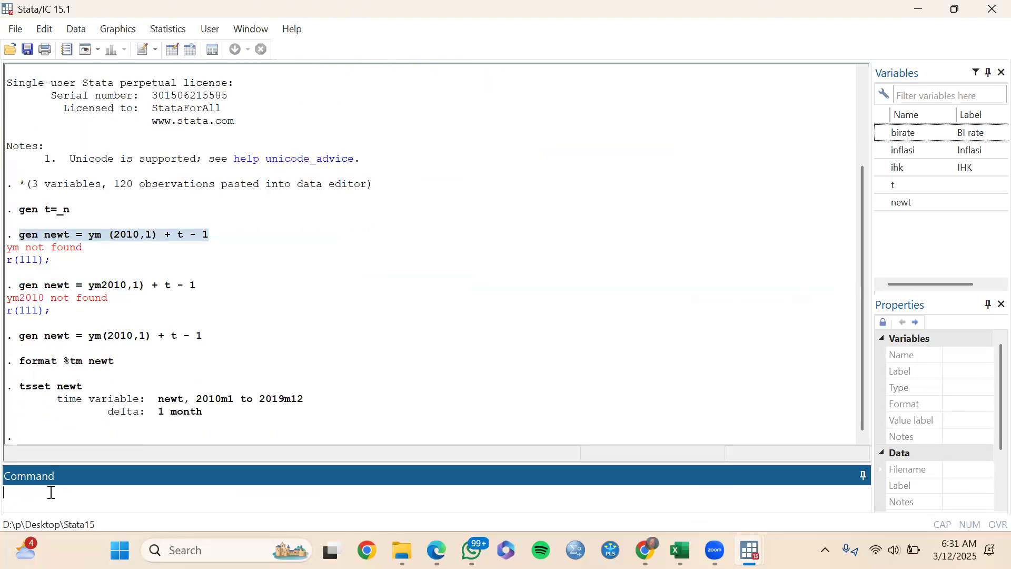
{"action": "left_click_drag", "start_coordinate": [154, 399], "coordinate": [264, 415]}
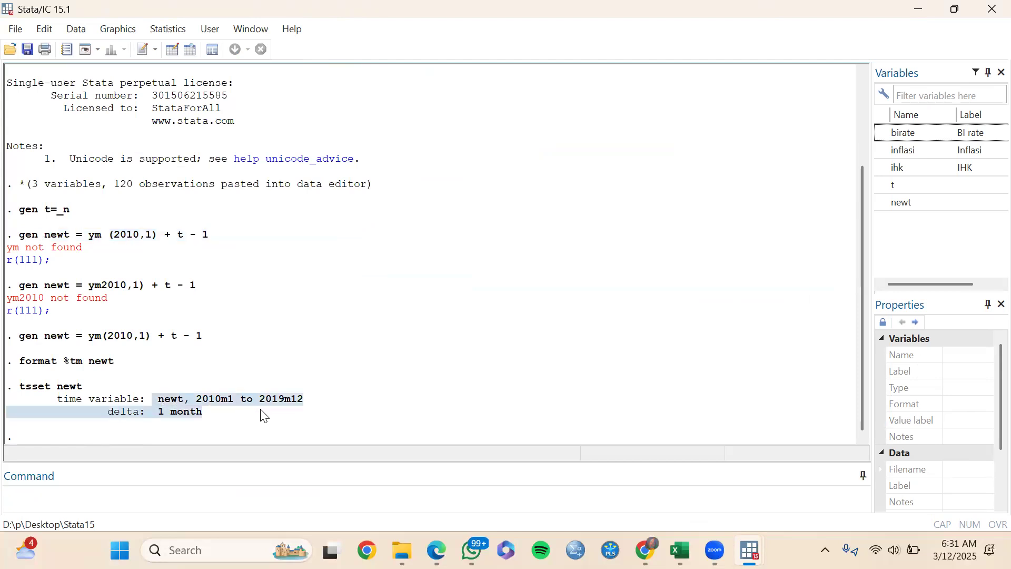
{"action": "left_click", "coordinate": [264, 415]}
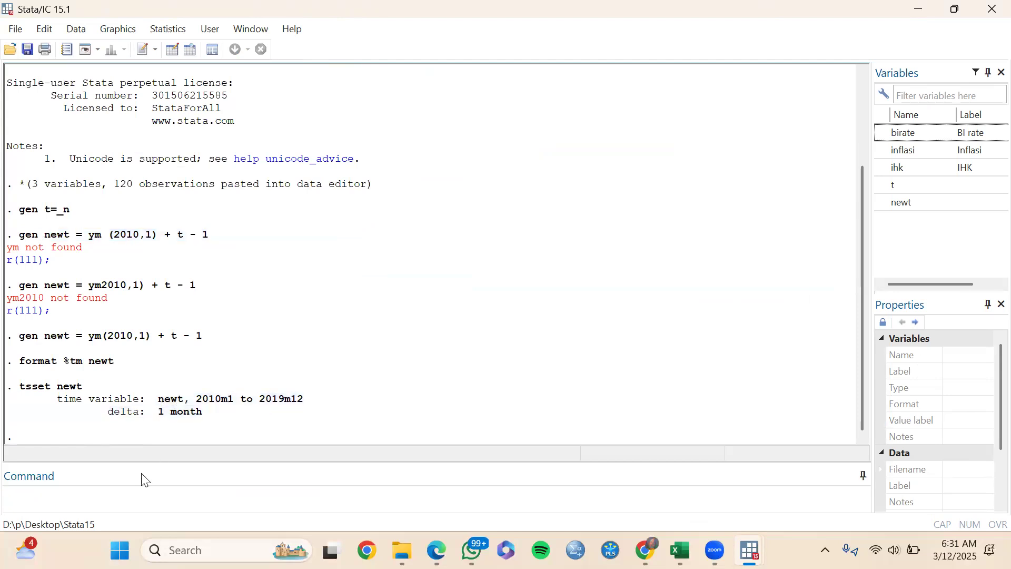
Run a Dickey-Fuller unit root test on inflasi with dfuller inflasi and check its p-value.
{"action": "left_click", "coordinate": [127, 494]}
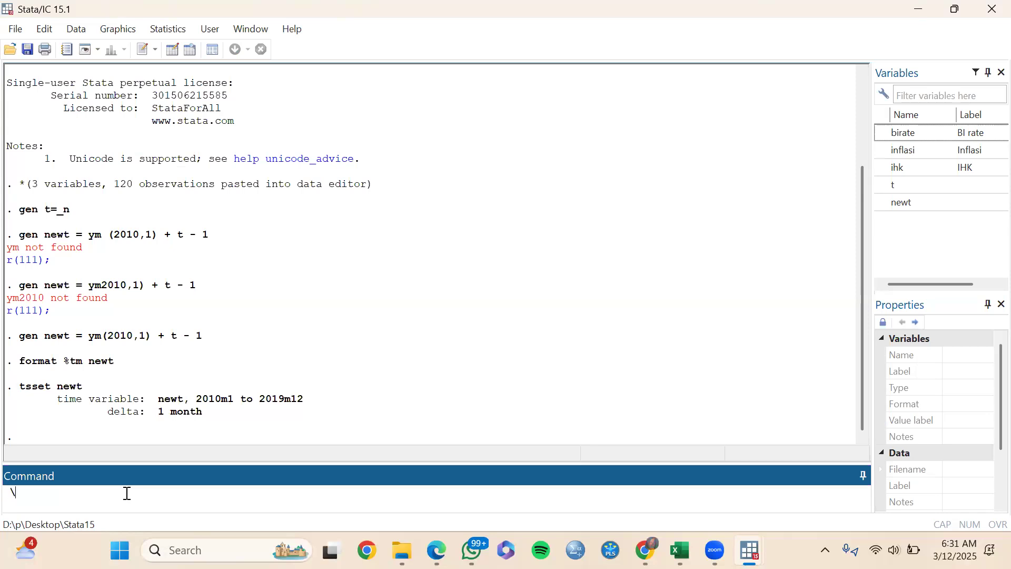
{"action": "type", "text": "dl"}
{"action": "key", "text": "BackSpace"}
{"action": "type", "text": "fuller inflasi"}
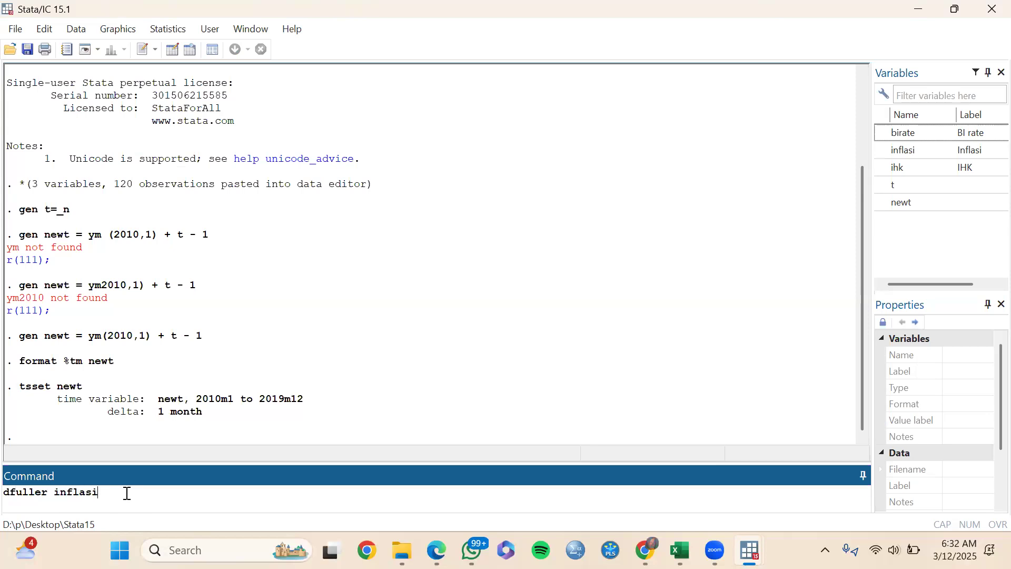
{"action": "key", "text": "Return"}
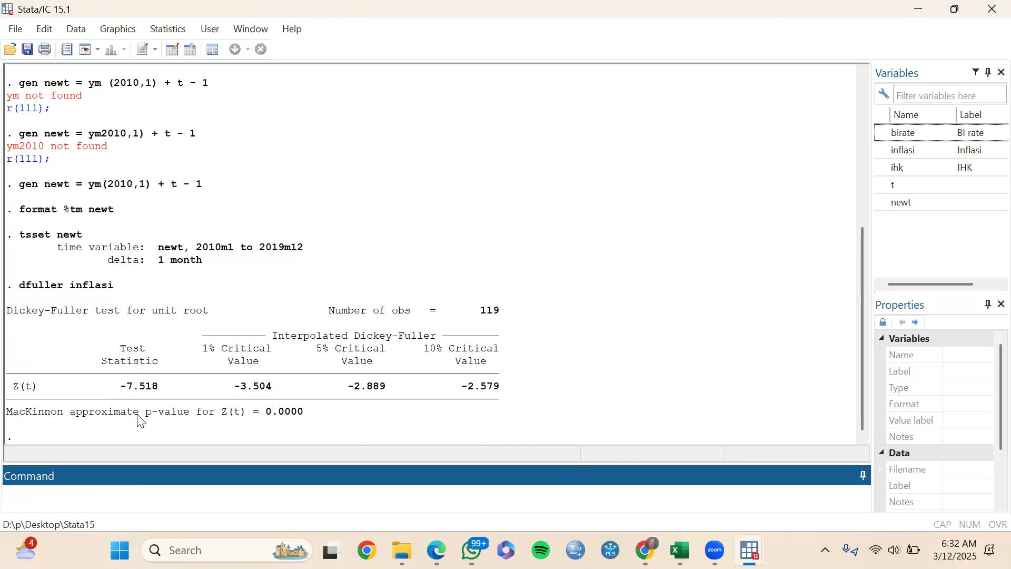
{"action": "left_click_drag", "start_coordinate": [150, 420], "coordinate": [303, 416]}
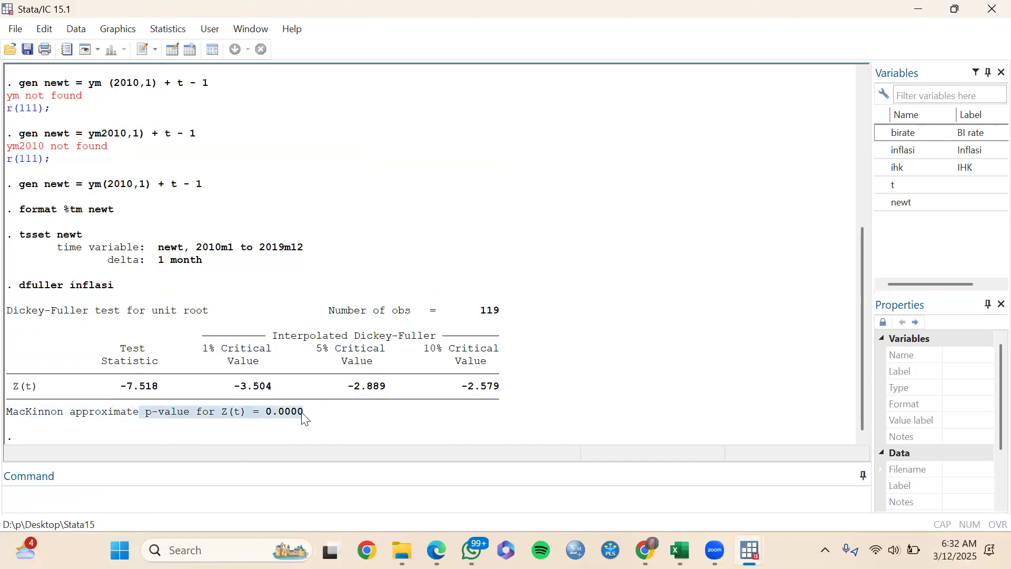
Run a Dickey-Fuller unit root test on ihk with dfuller ihk and check its p-value.
{"action": "left_click", "coordinate": [181, 503]}
{"action": "type", "text": "d"}
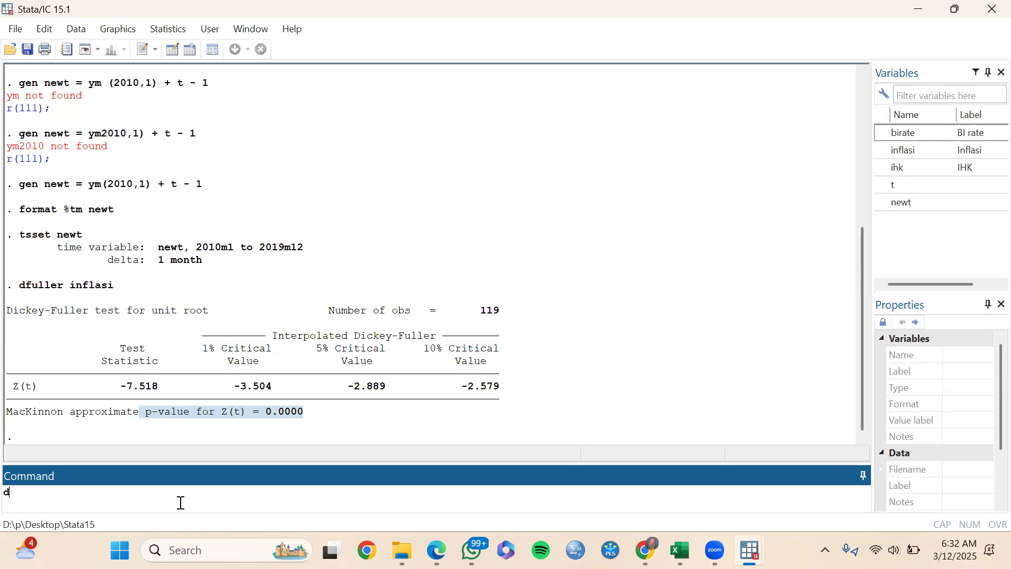
{"action": "type", "text": "fuller "}
{"action": "type", "text": "q"}
{"action": "key", "text": "BackSpace"}
{"action": "type", "text": "ihk"}
{"action": "key", "text": "Return"}
{"action": "left_click_drag", "start_coordinate": [309, 417], "coordinate": [266, 416]}
{"action": "left_click", "coordinate": [267, 416]}
{"action": "left_click_drag", "start_coordinate": [324, 418], "coordinate": [258, 423]}
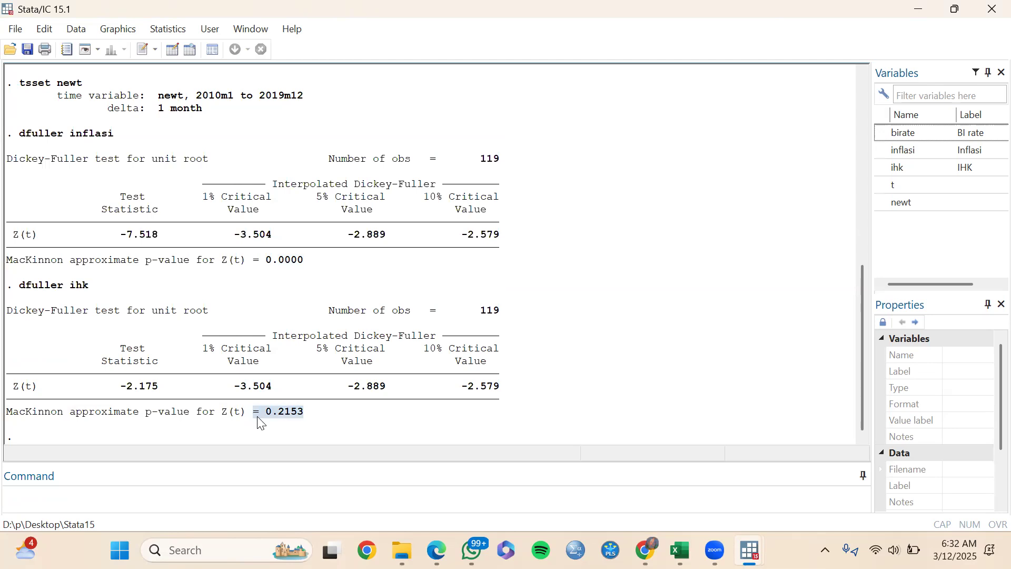
Generate the first difference of the BI rate with gen dbirate = d.birate.
{"action": "left_click", "coordinate": [165, 495]}
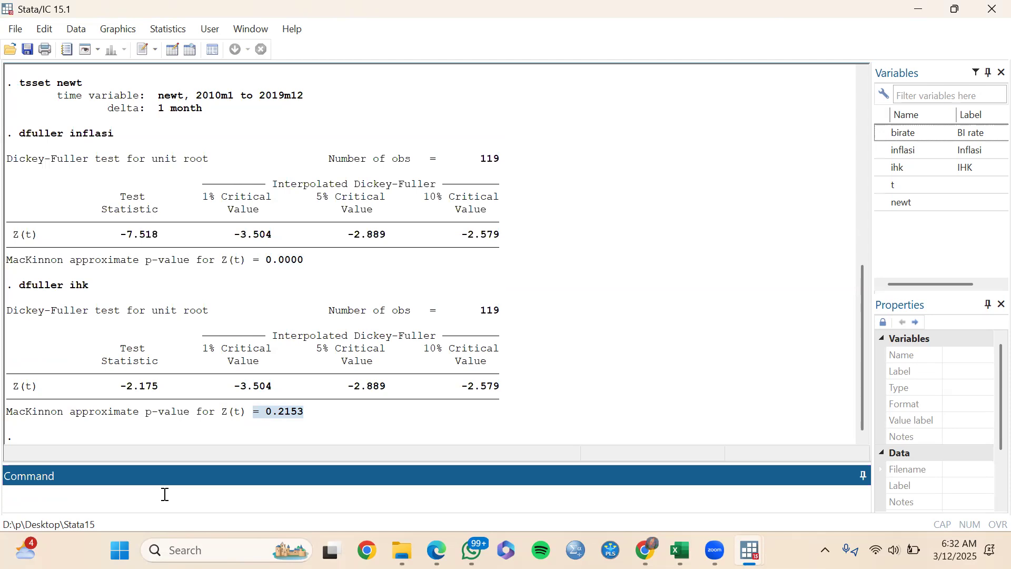
{"action": "type", "text": "gen dbirate =d"}
{"action": "key", "text": "BackSpace"}
{"action": "type", "text": "d.birate"}
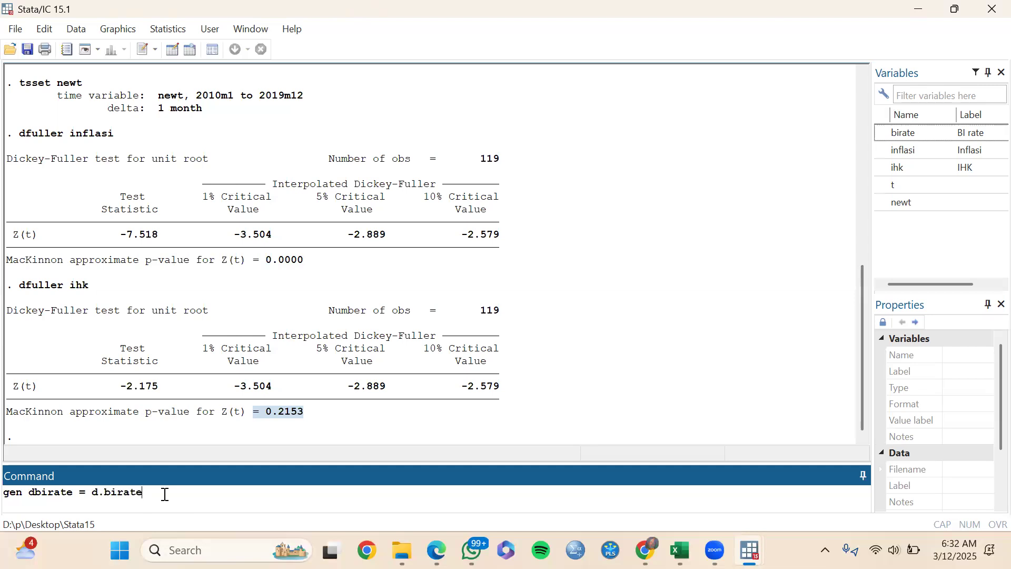
{"action": "key", "text": "Return"}
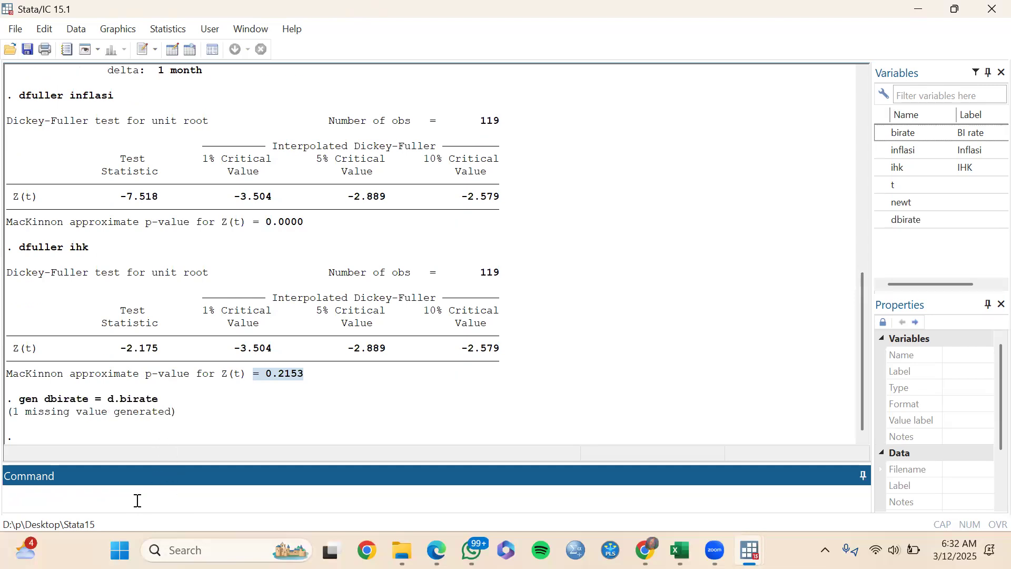
Fill the missing value in dbirate with zero using replace dbirate=0 if dbirate ==.
{"action": "type", "text": "r"}
{"action": "key", "text": "BackSpace"}
{"action": "type", "text": "replace dbirate"}
{"action": "type", "text": "=o"}
{"action": "key", "text": "BackSpace"}
{"action": "type", "text": "0"}
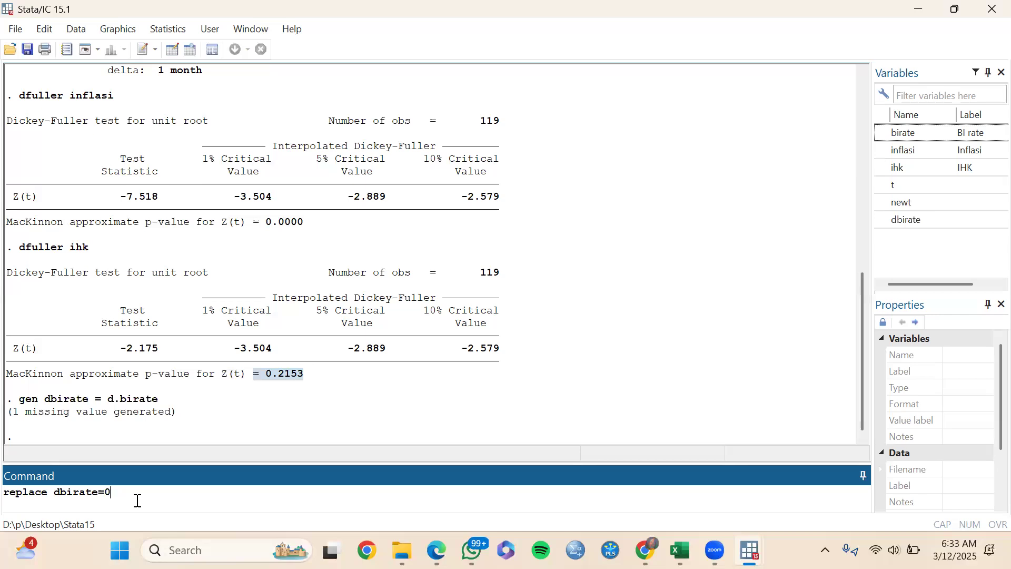
{"action": "type", "text": " if dbirate ==."}
{"action": "key", "text": "Return"}
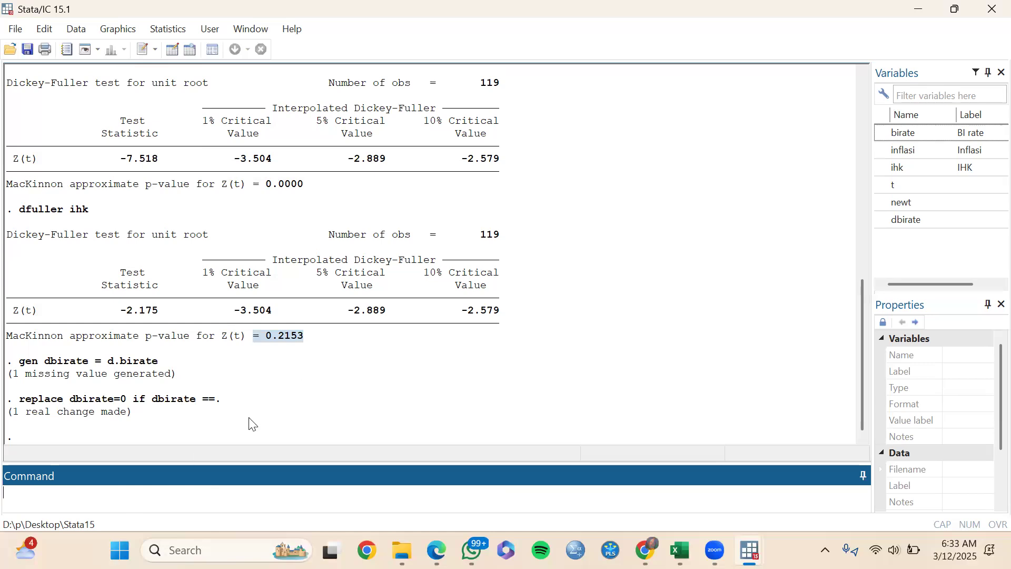
Run a Dickey-Fuller unit root test with dfuller dbirate and check its p-value.
{"action": "type", "text": "dfuller dbirate"}
{"action": "key", "text": "Return"}
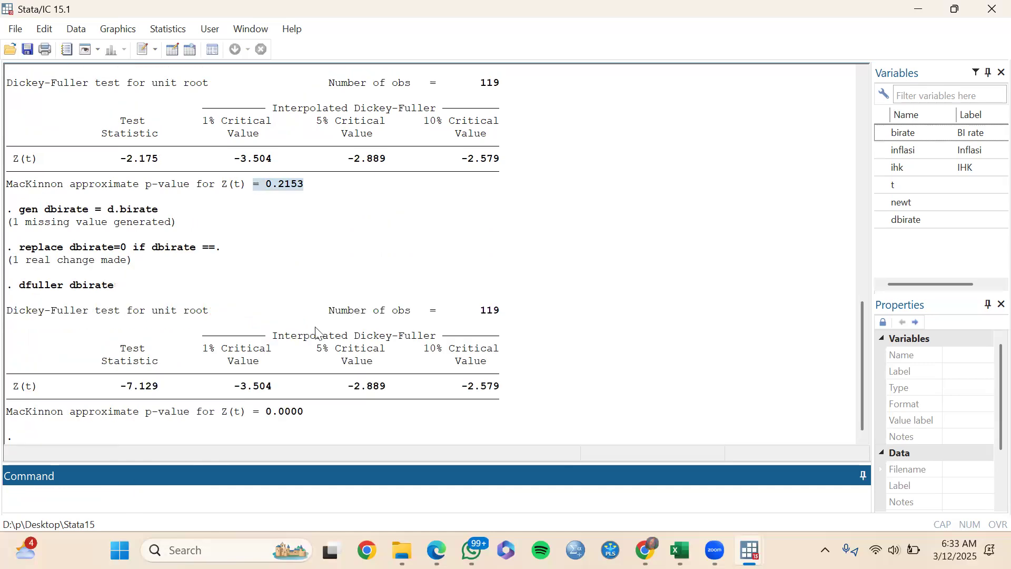
{"action": "left_click_drag", "start_coordinate": [323, 411], "coordinate": [235, 411]}
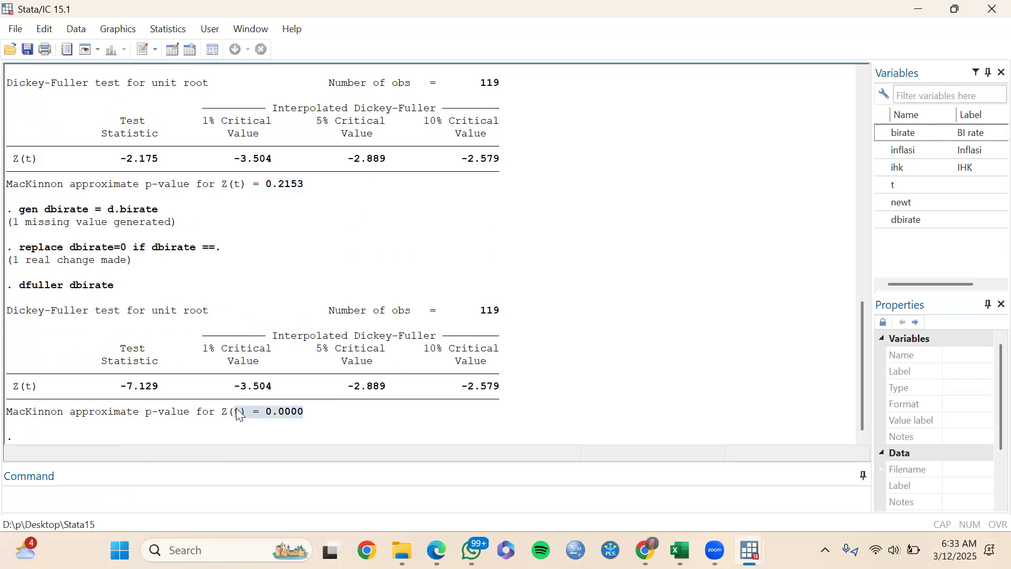
Reuse the earlier gen command, adapted to IHK, to generate its first difference with gen dihk = d.ihk.
{"action": "left_click_drag", "start_coordinate": [162, 208], "coordinate": [22, 213]}
{"action": "key", "text": "ctrl+c"}
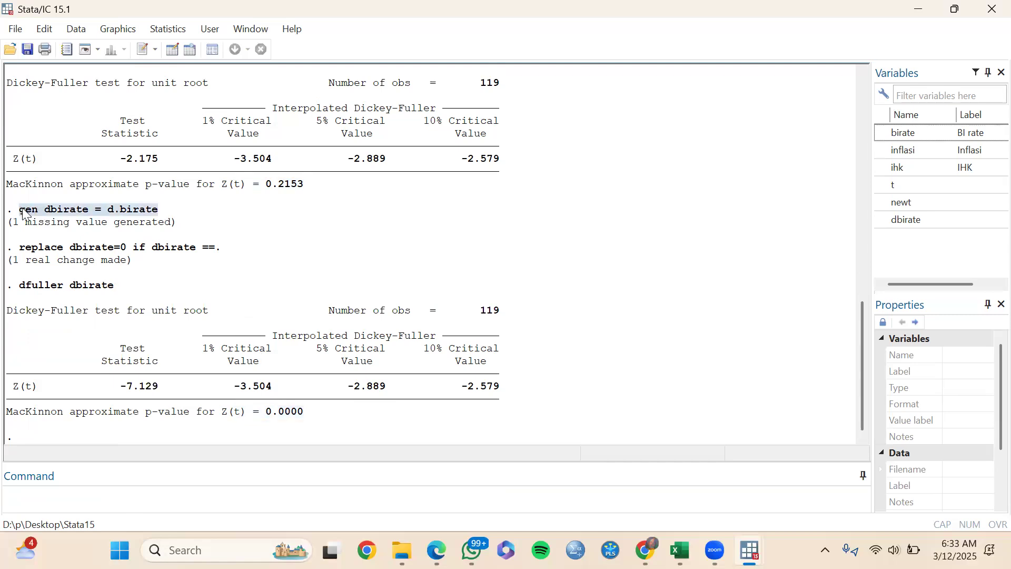
{"action": "left_click", "coordinate": [65, 488]}
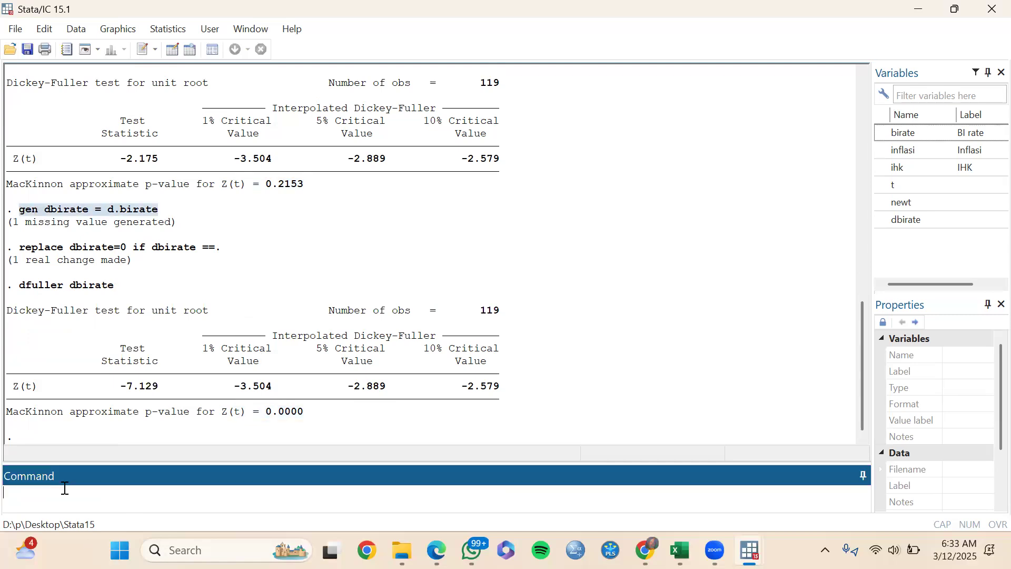
{"action": "key", "text": "ctrl+v"}
{"action": "left_click", "coordinate": [72, 492]}
{"action": "key", "text": "BackSpace"}
{"action": "key", "text": "BackSpace"}
{"action": "key", "text": "BackSpace"}
{"action": "key", "text": "BackSpace"}
{"action": "key", "text": "BackSpace"}
{"action": "key", "text": "BackSpace"}
{"action": "type", "text": "ihk"}
{"action": "key", "text": "BackSpace"}
{"action": "key", "text": "BackSpace"}
{"action": "key", "text": "BackSpace"}
{"action": "key", "text": "BackSpace"}
{"action": "key", "text": "BackSpace"}
{"action": "key", "text": "BackSpace"}
{"action": "type", "text": "ihk"}
{"action": "key", "text": "Return"}
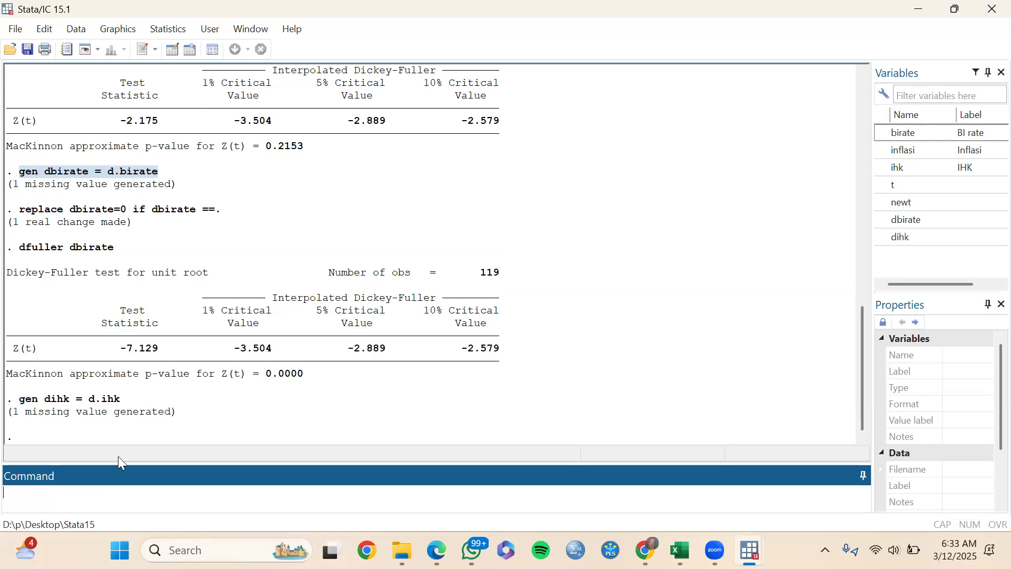
Rerun the Dickey-Fuller test on the undifferenced IHK series with dfuller ihk.
{"action": "type", "text": "dfuller ihk"}
{"action": "key", "text": "Return"}
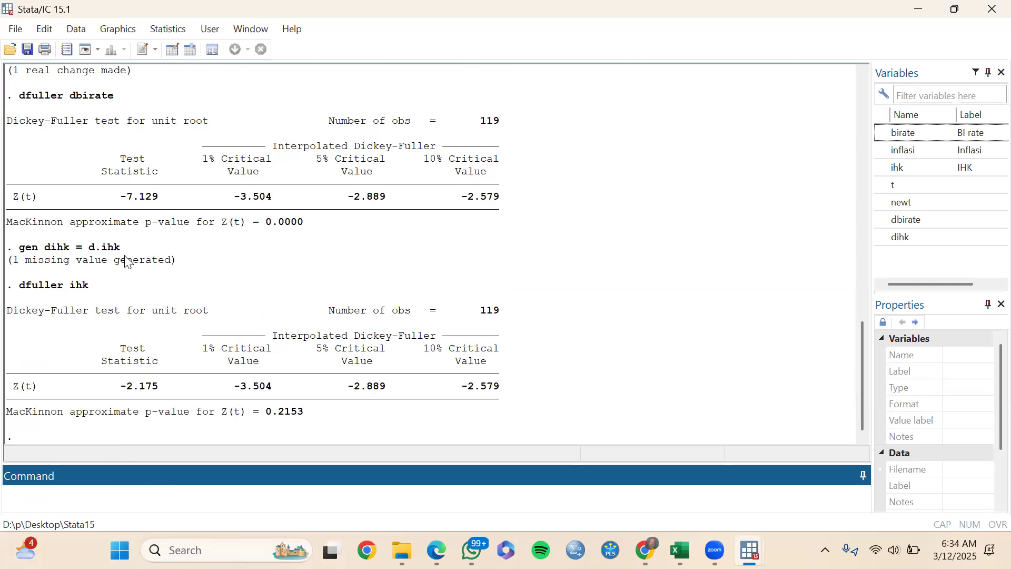
{"action": "left_click_drag", "start_coordinate": [116, 249], "coordinate": [28, 237]}
Reuse the earlier replace command to fill the missing value in dihk with zero: replace dihk=0 if dihk ==.
{"action": "scroll", "coordinate": [87, 188], "scroll_direction": "up", "scroll_amount": 2}
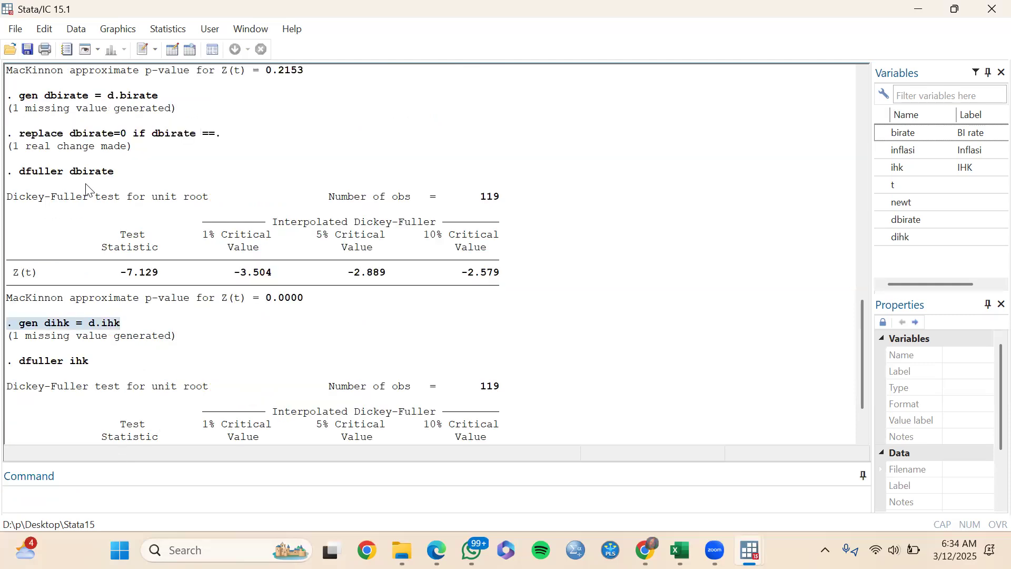
{"action": "left_click_drag", "start_coordinate": [223, 135], "coordinate": [20, 141]}
{"action": "key", "text": "ctrl+c"}
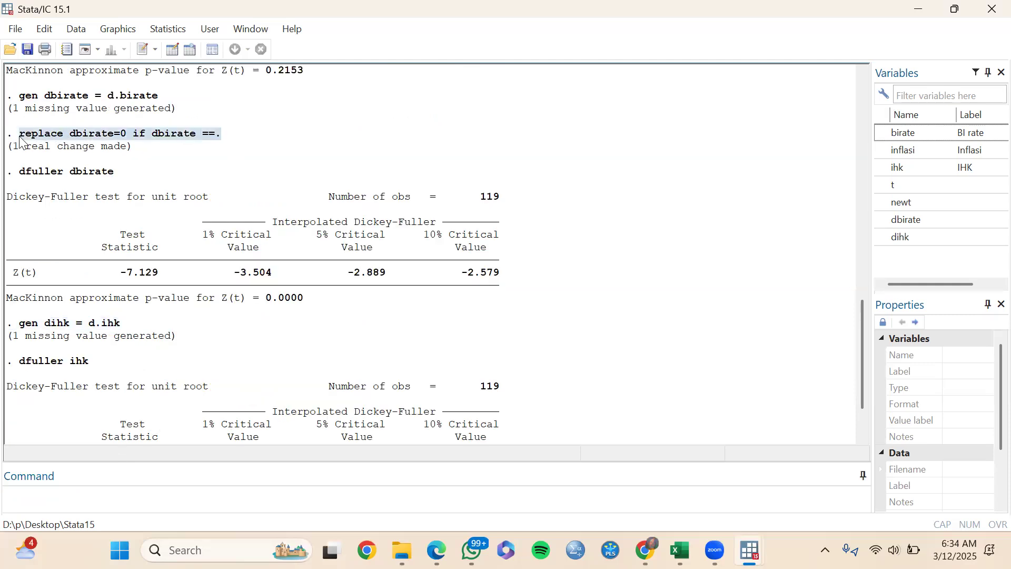
{"action": "left_click", "coordinate": [46, 496]}
{"action": "key", "text": "ctrl+v"}
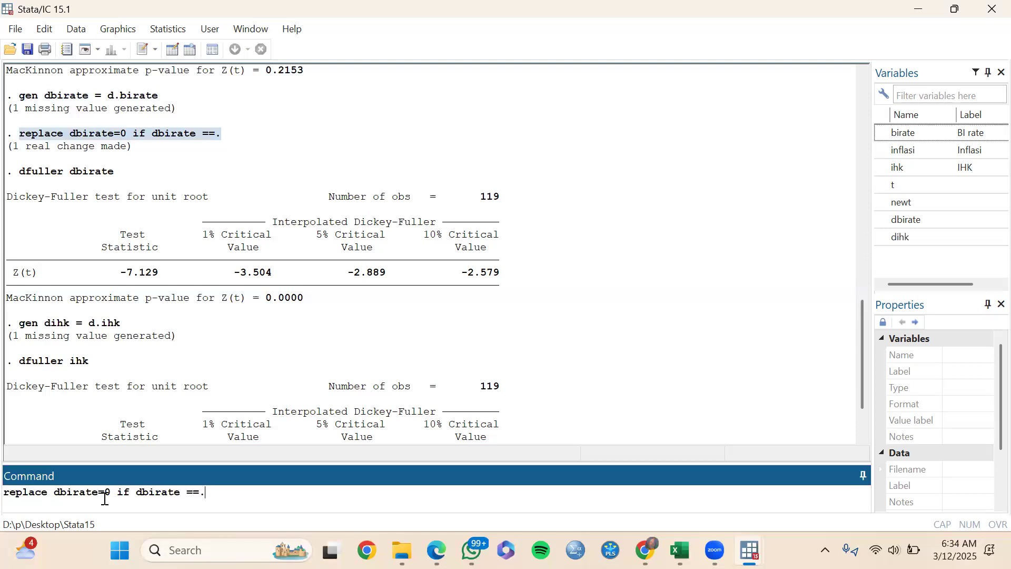
{"action": "key", "text": "BackSpace"}
{"action": "key", "text": "BackSpace"}
{"action": "key", "text": "BackSpace"}
{"action": "key", "text": "BackSpace"}
{"action": "key", "text": "BackSpace"}
{"action": "key", "text": "BackSpace"}
{"action": "type", "text": "ihk"}
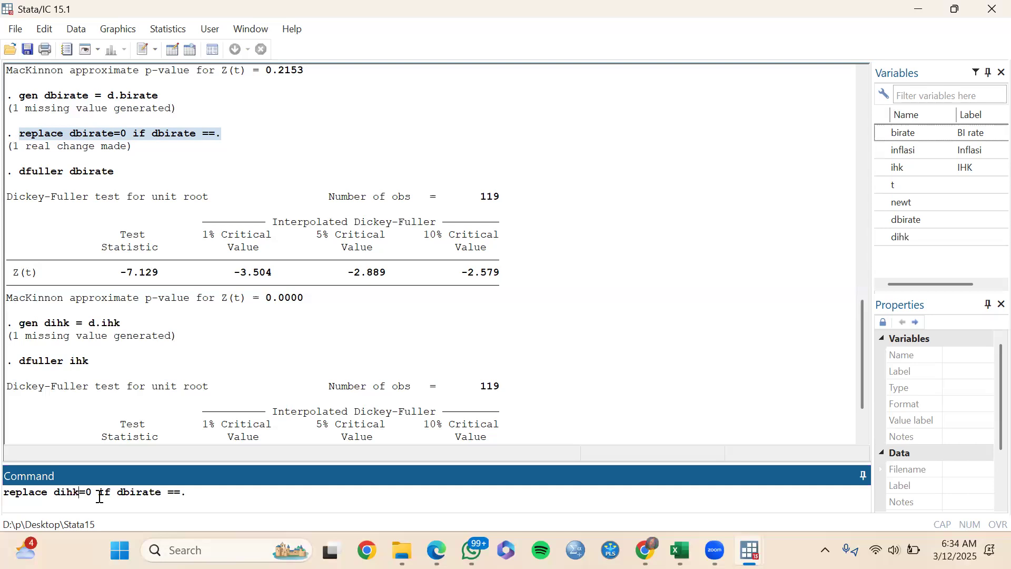
{"action": "left_click", "coordinate": [166, 494]}
{"action": "key", "text": "BackSpace"}
{"action": "key", "text": "BackSpace"}
{"action": "key", "text": "BackSpace"}
{"action": "key", "text": "BackSpace"}
{"action": "key", "text": "BackSpace"}
{"action": "key", "text": "BackSpace"}
{"action": "type", "text": "ihk"}
{"action": "key", "text": "Return"}
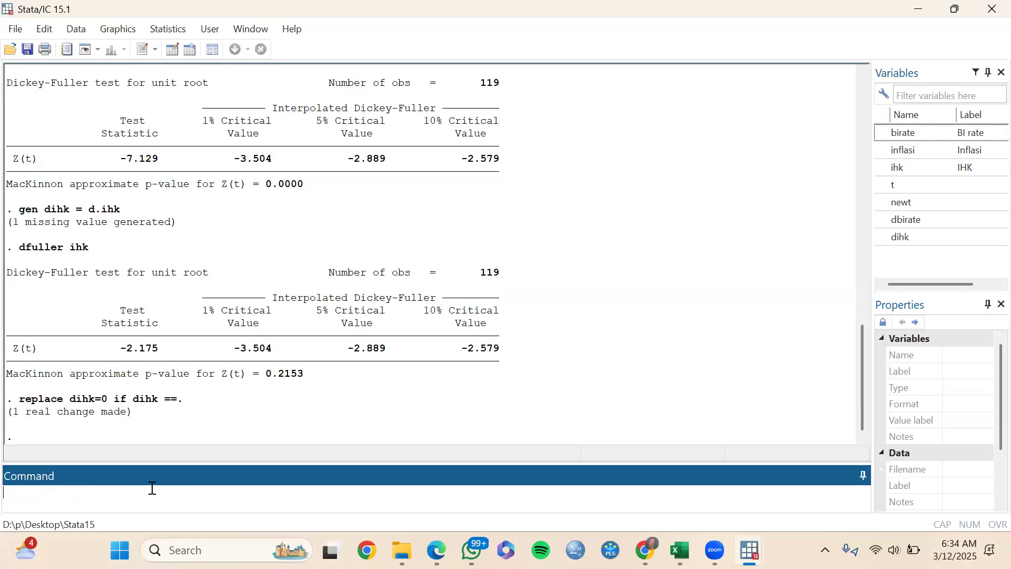
Run a Dickey-Fuller unit root test on the differenced IHK with dfuller dihk.
{"action": "type", "text": "dfuller dihk"}
{"action": "key", "text": "Return"}
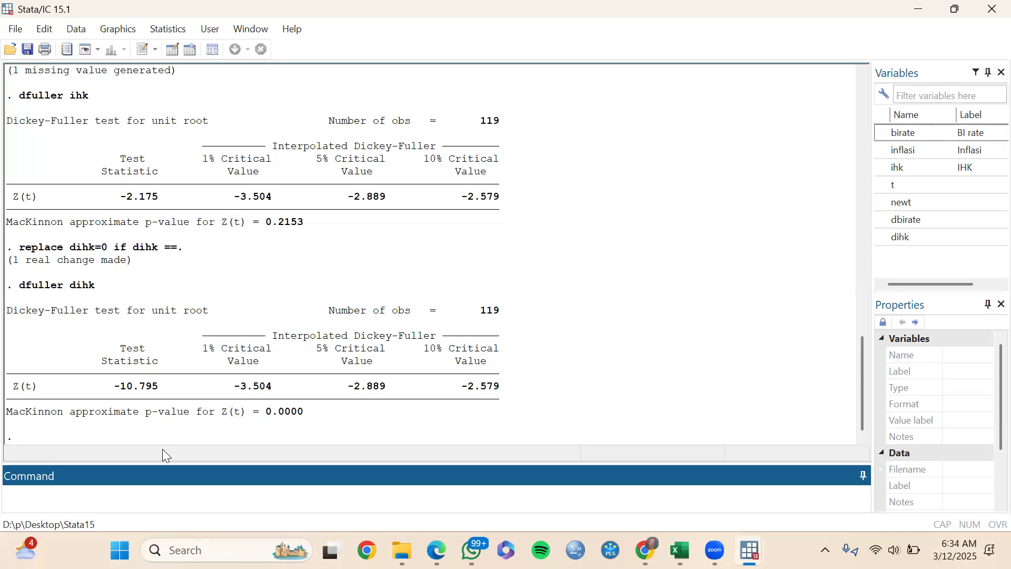
Run the lag-order selection with varsoc inflasi dbirate dihk and check which lag the AIC marks as optimal.
{"action": "type", "text": "varsoc inflasi dbirate"}
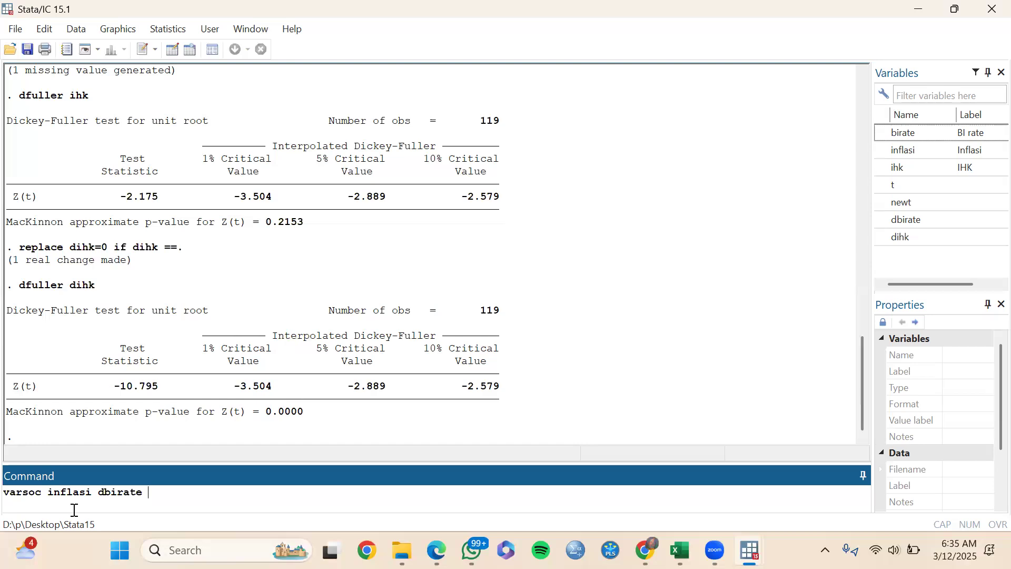
{"action": "type", "text": " dihk"}
{"action": "key", "text": "Return"}
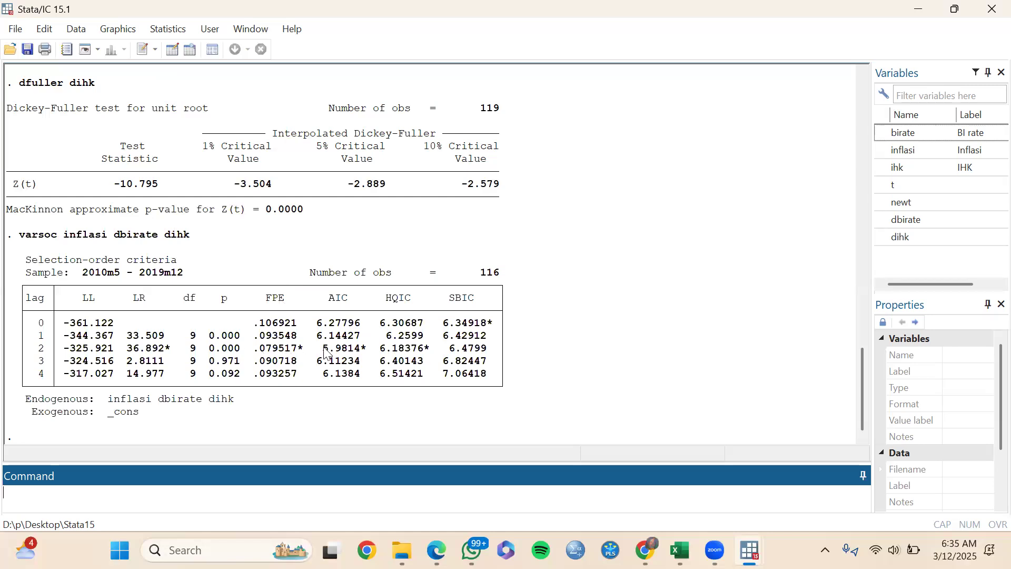
{"action": "left_click_drag", "start_coordinate": [325, 352], "coordinate": [377, 354]}
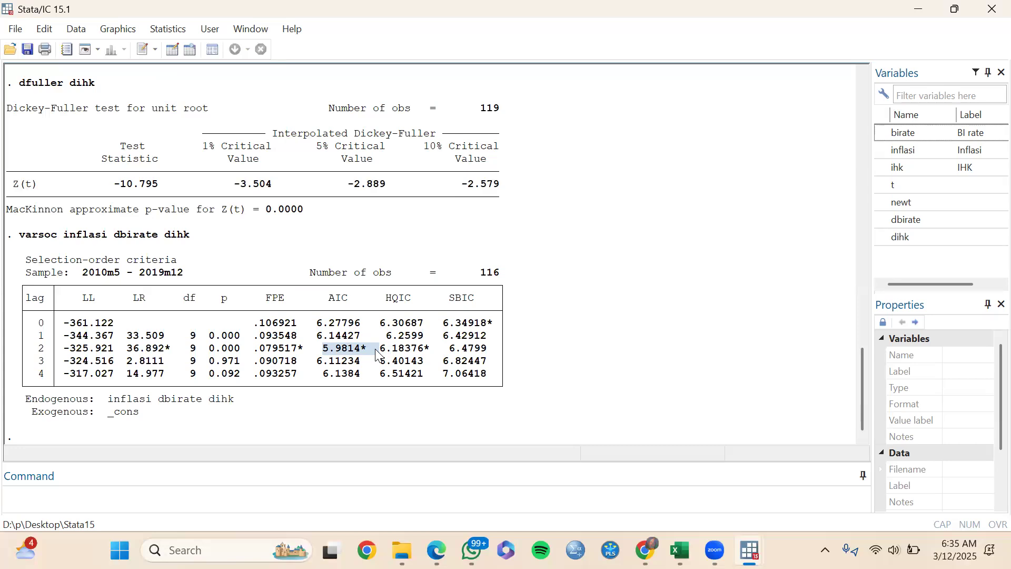
{"action": "left_click", "coordinate": [221, 436]}
Try to install the ARDL package from SSC with ssc install ard;.
{"action": "left_click", "coordinate": [163, 496]}
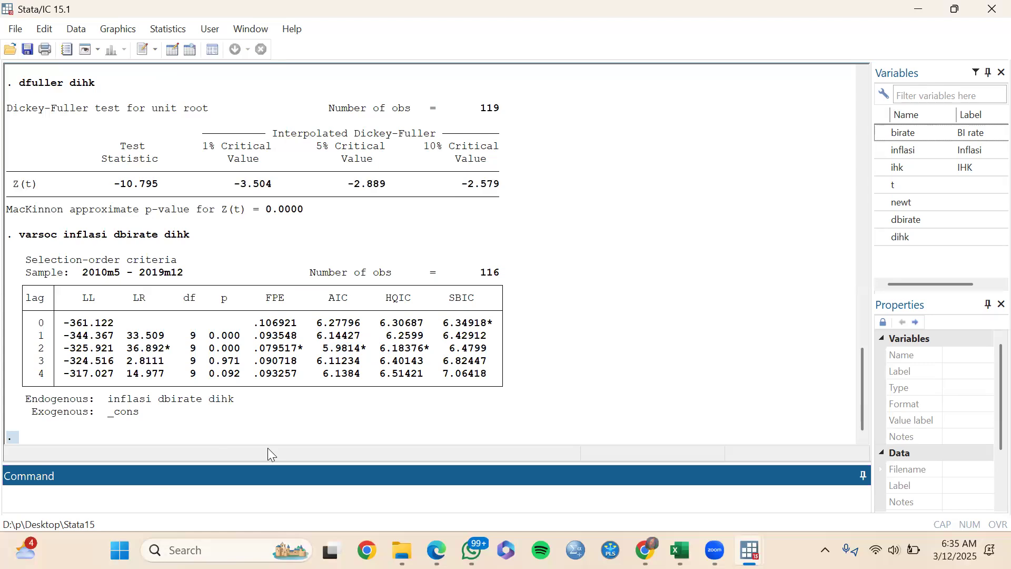
{"action": "type", "text": "ssc istall ard;"}
{"action": "key", "text": "Return"}
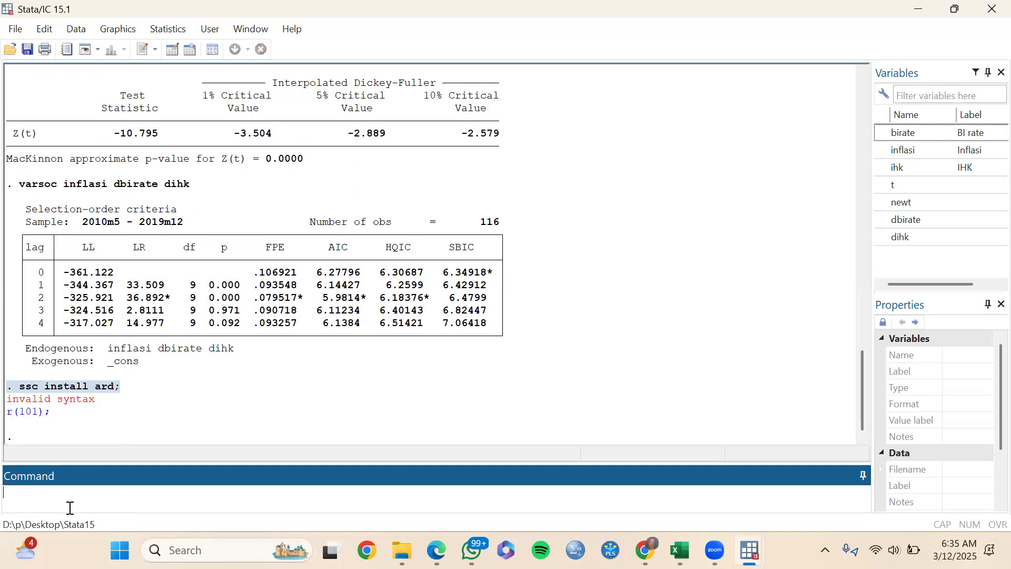
Reuse the ssc install command with the package name corrected, running ssc install ardl.
{"action": "key", "text": "ctrl+v"}
{"action": "left_click_drag", "start_coordinate": [124, 390], "coordinate": [16, 388]}
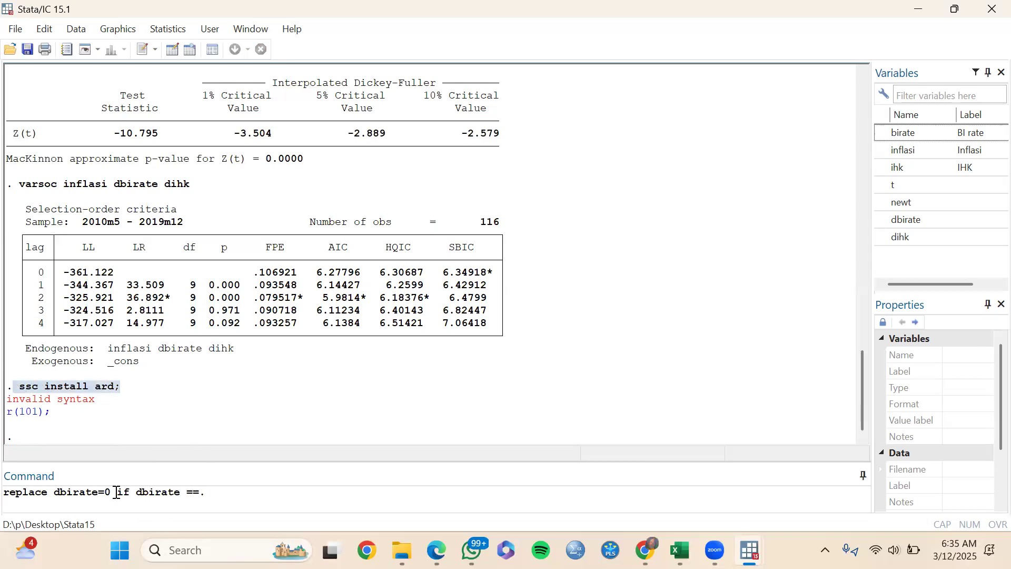
{"action": "left_click", "coordinate": [214, 500]}
{"action": "key", "text": "ctrl+a"}
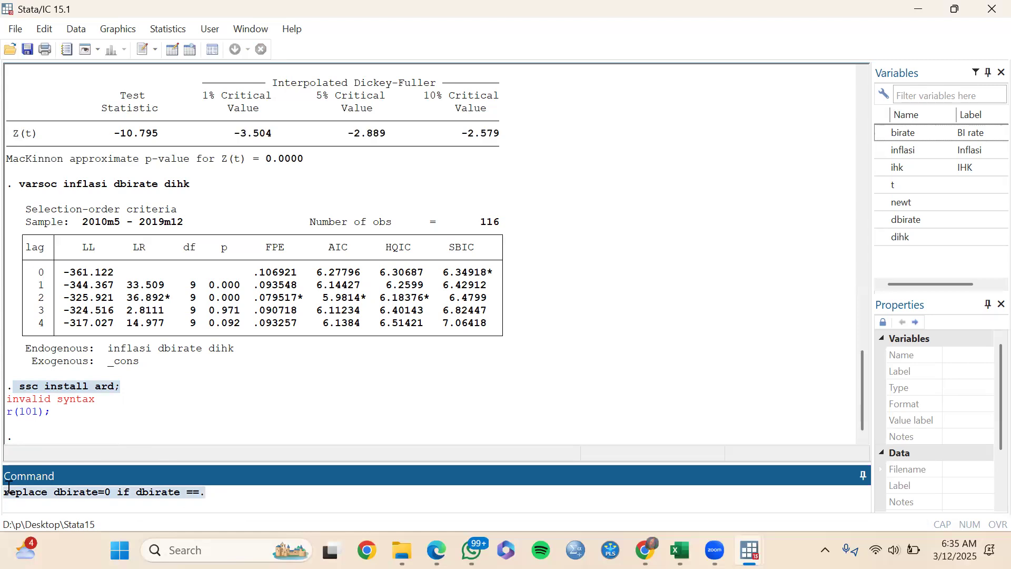
{"action": "type", "text": "ssc install ard;"}
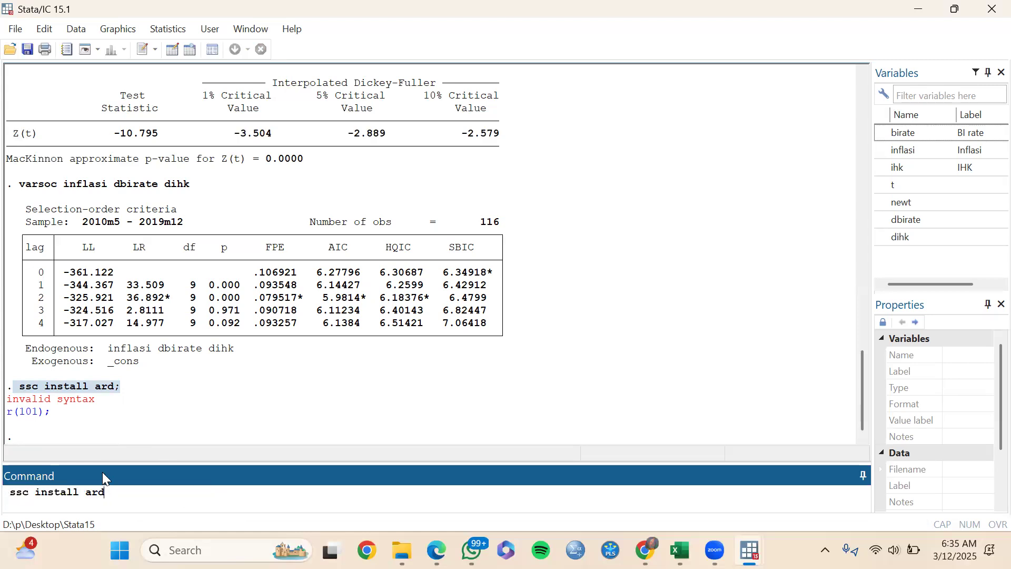
{"action": "type", "text": "l"}
{"action": "key", "text": "Return"}
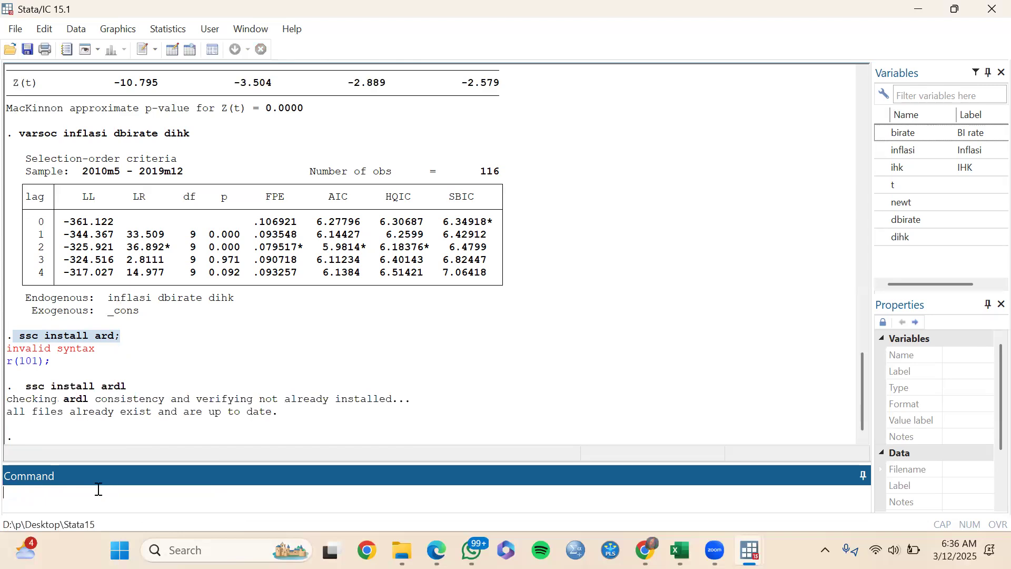
Estimate the ARDL model of inflation with ardl inflasi dbirate dihk, maxlags (2) aic.
{"action": "type", "text": "ardl inflasi dbirate dihk, max"}
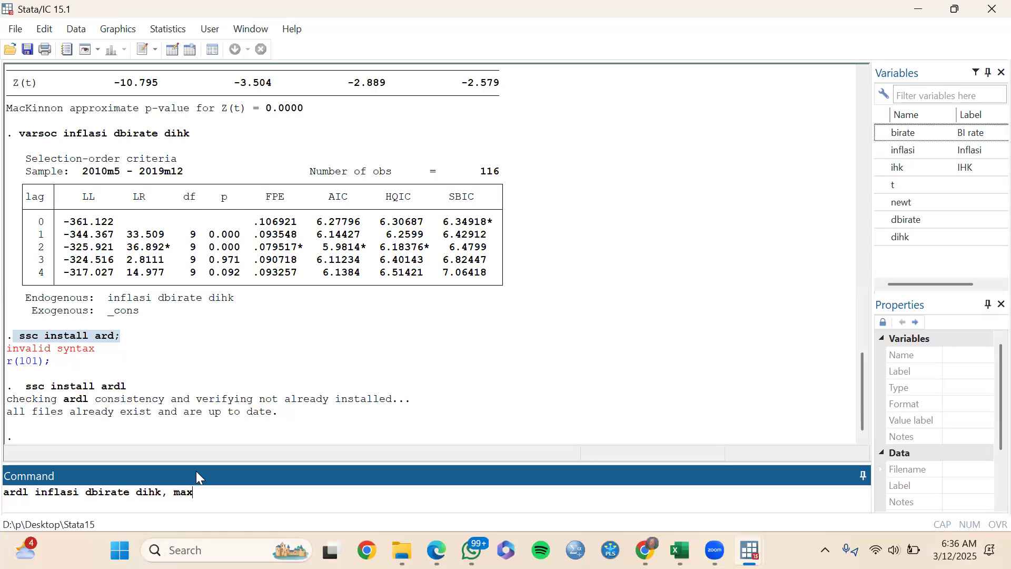
{"action": "type", "text": "lags (2) aic"}
{"action": "key", "text": "Return"}
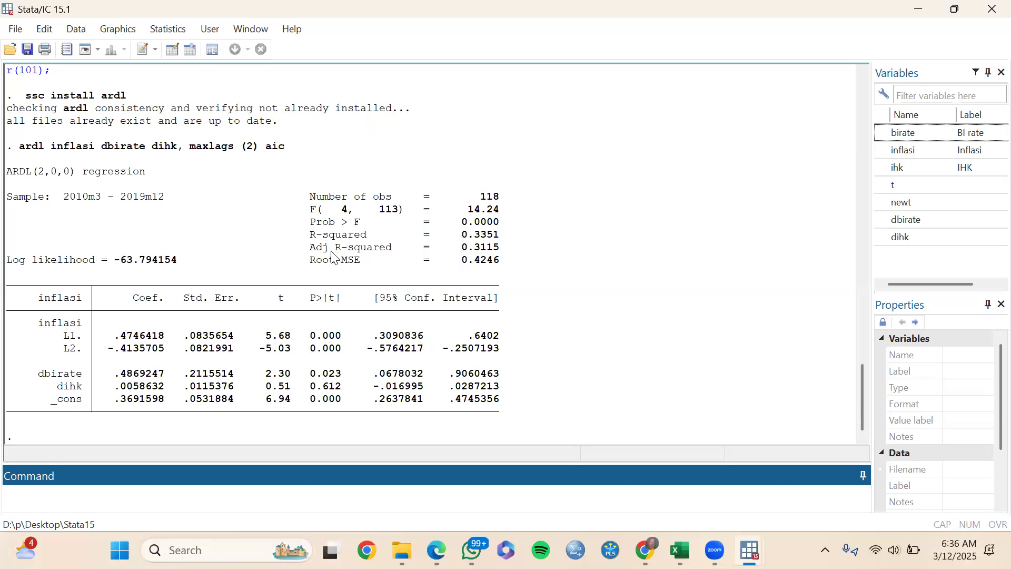
Examine the ARDL output: the R-squared, the t statistics of the inflation lags, and the p-values of dbirate and dihk.
{"action": "left_click_drag", "start_coordinate": [304, 235], "coordinate": [499, 238]}
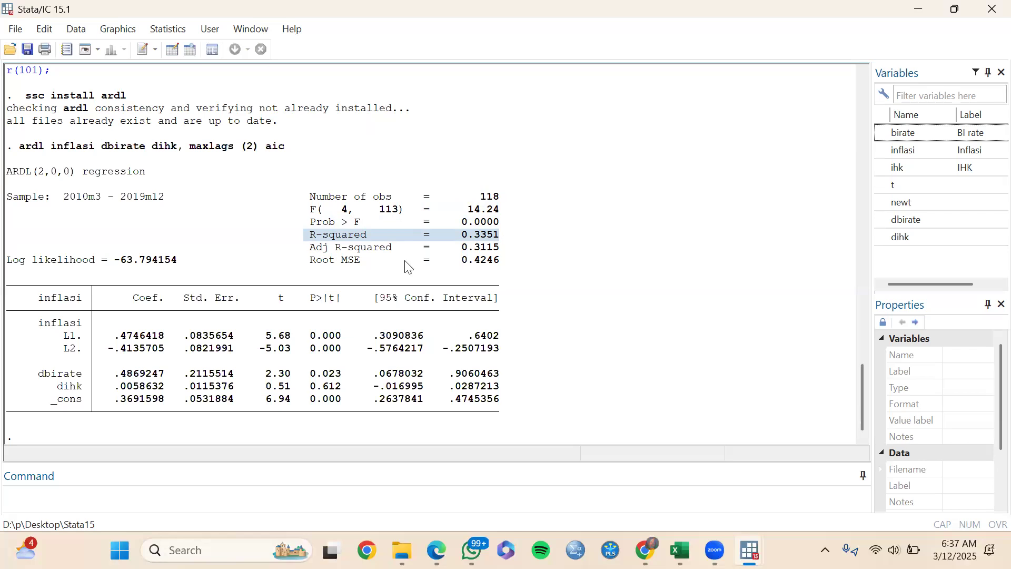
{"action": "left_click", "coordinate": [295, 355]}
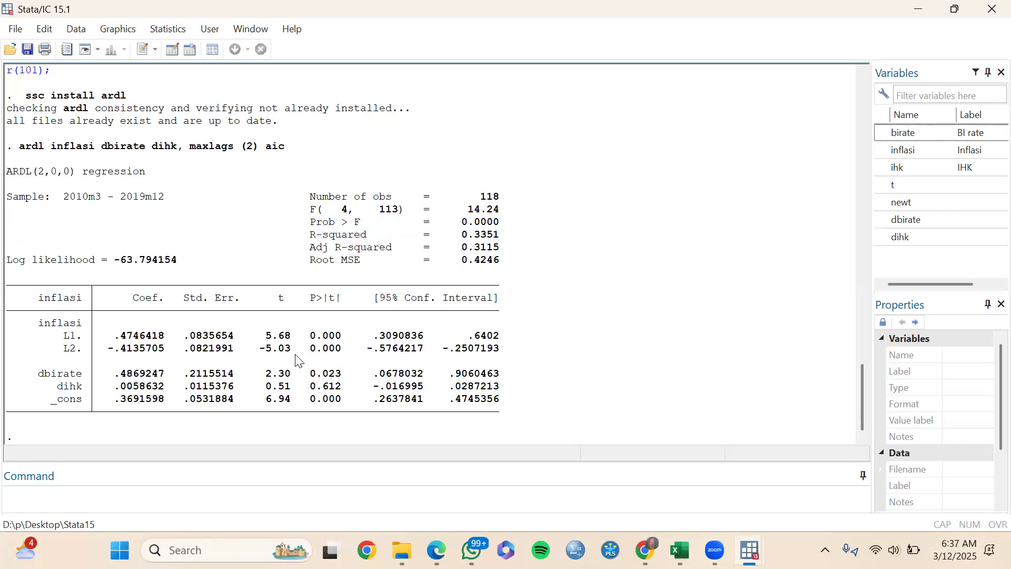
{"action": "left_click_drag", "start_coordinate": [255, 336], "coordinate": [291, 352]}
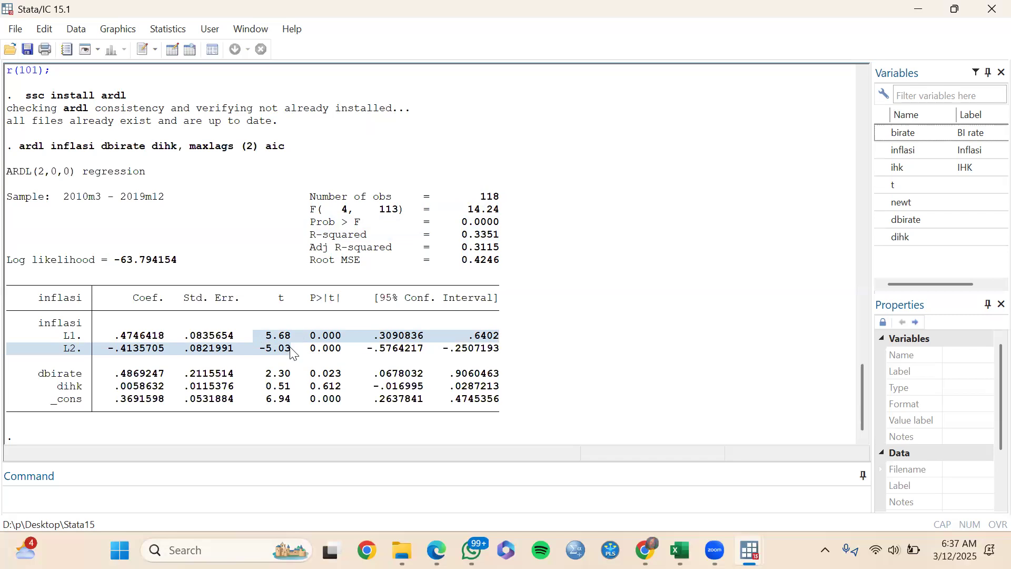
{"action": "left_click", "coordinate": [288, 361]}
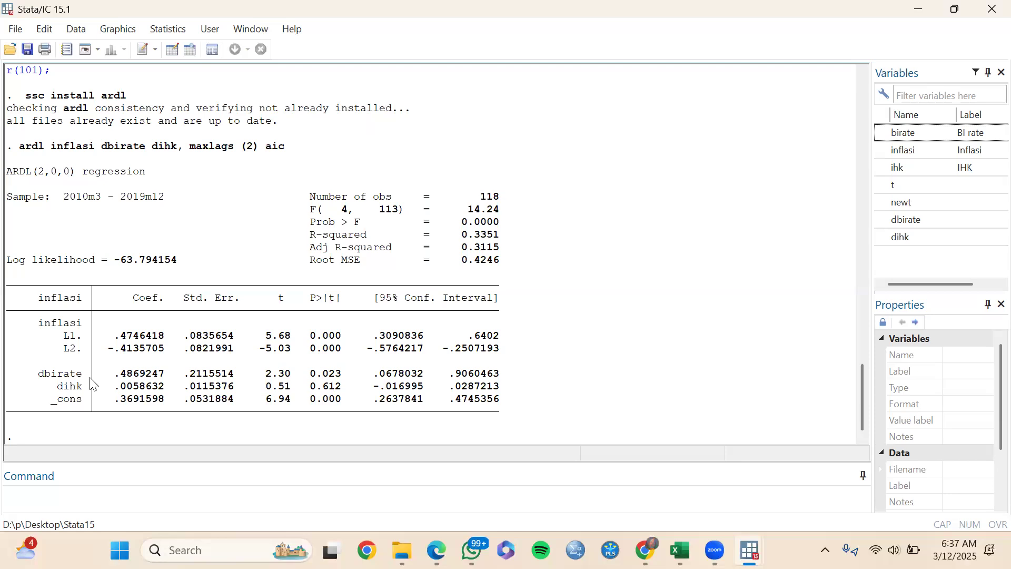
{"action": "left_click_drag", "start_coordinate": [349, 372], "coordinate": [308, 392]}
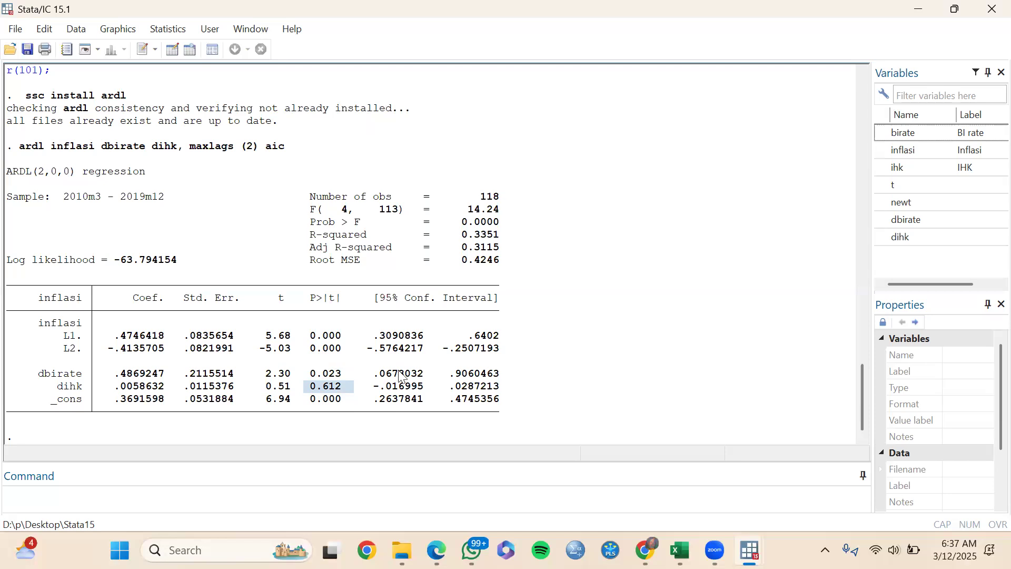
{"action": "left_click", "coordinate": [465, 416]}
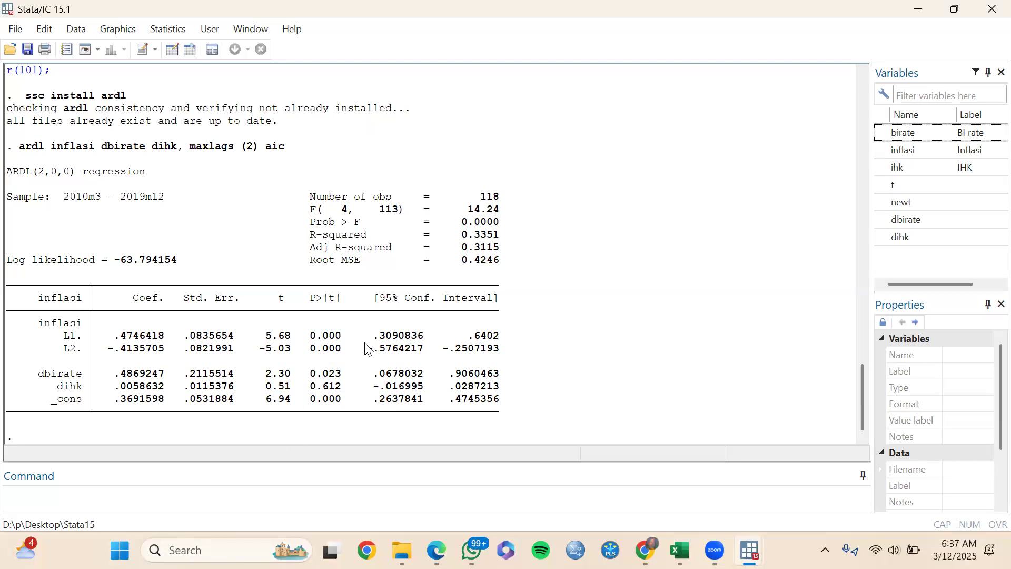
{"action": "left_click", "coordinate": [142, 496]}
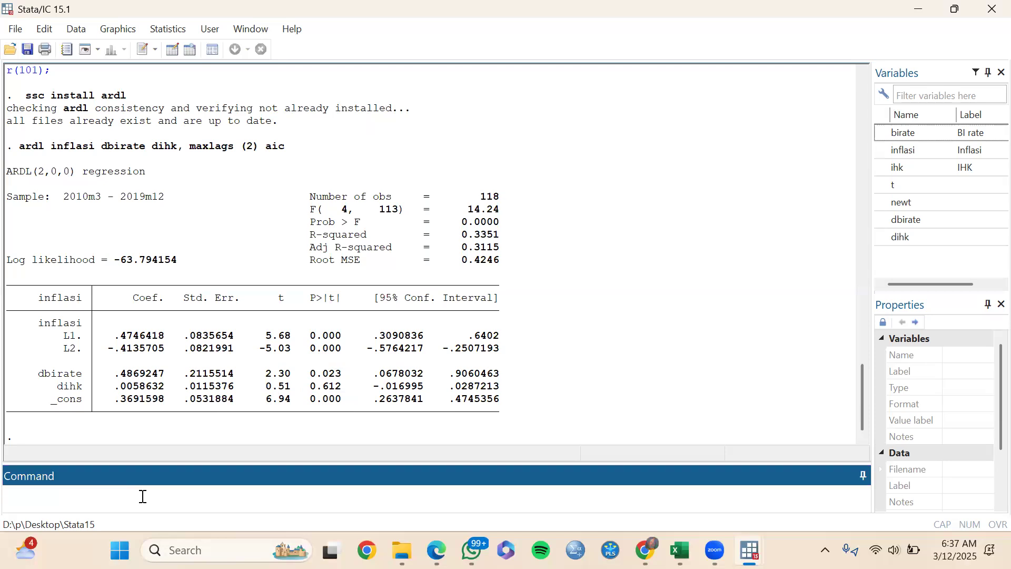
List the lag orders selected for the ARDL model with matrix list e(lags), and look at the values per variable.
{"action": "type", "text": "matrix list elags"}
{"action": "key", "text": "BackSpace"}
{"action": "key", "text": "BackSpace"}
{"action": "key", "text": "BackSpace"}
{"action": "key", "text": "BackSpace"}
{"action": "key", "text": "BackSpace"}
{"action": "type", "text": "lagse()"}
{"action": "key", "text": "Return"}
{"action": "left_click_drag", "start_coordinate": [44, 412], "coordinate": [202, 421]}
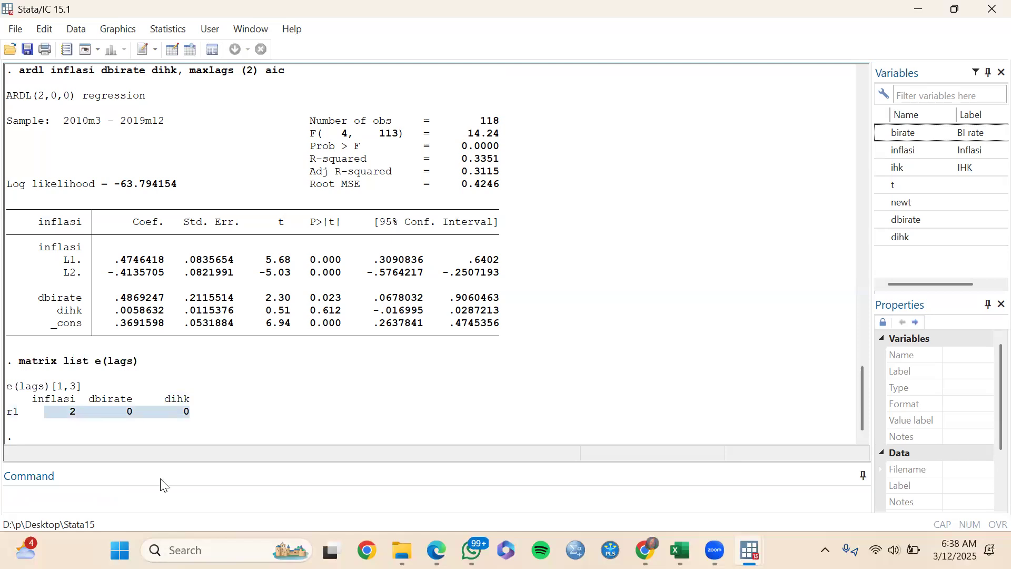
Reuse the ardl command with its options replaced to run the bounds test: ardl inflasi dbirate dihk, lags (2,0,0) ec btest.
{"action": "left_click", "coordinate": [143, 504]}
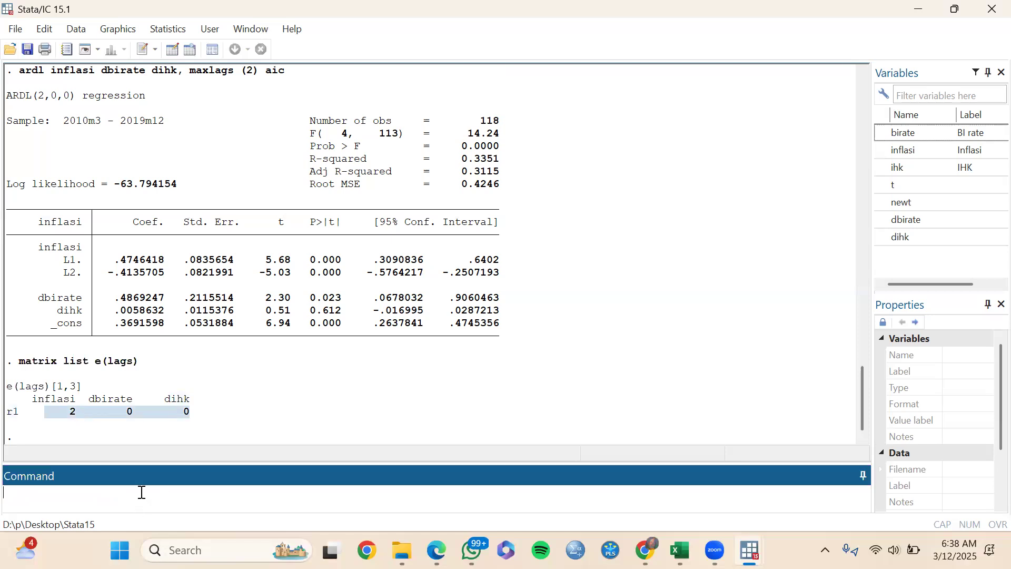
{"action": "scroll", "coordinate": [184, 414], "scroll_direction": "up", "scroll_amount": 1}
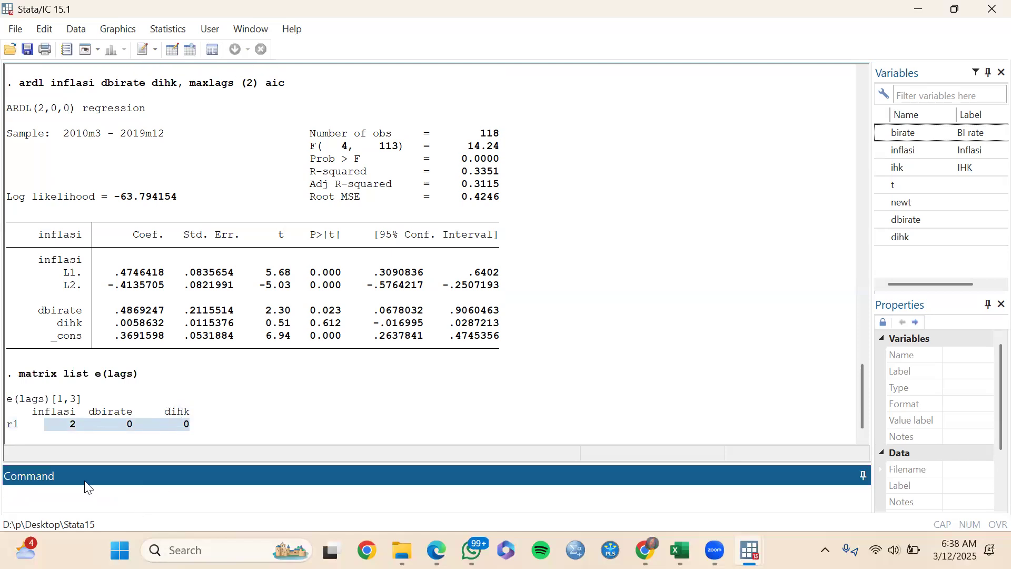
{"action": "left_click_drag", "start_coordinate": [6, 107], "coordinate": [19, 87]}
{"action": "key", "text": "ctrl+c"}
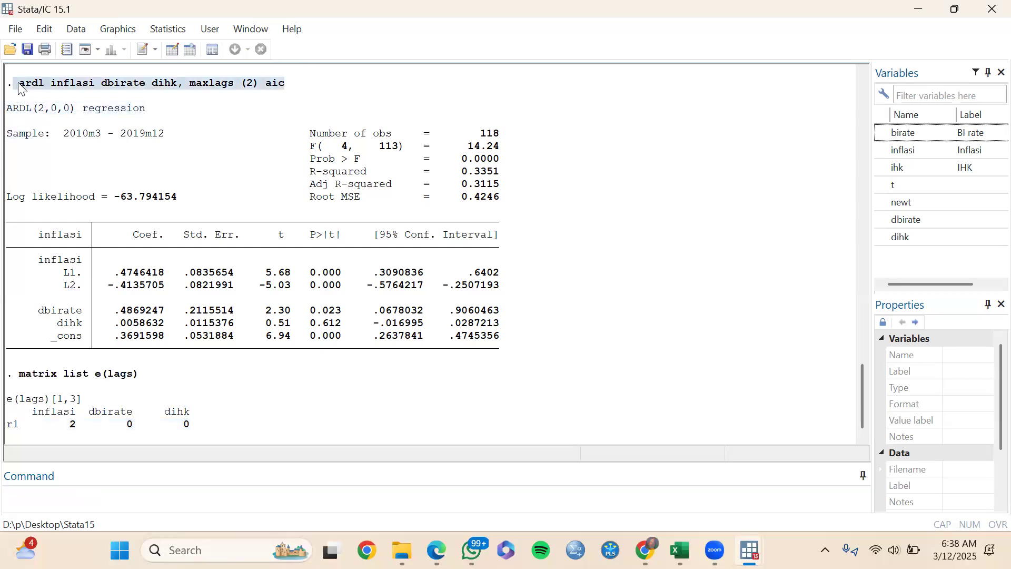
{"action": "left_click", "coordinate": [31, 499]}
{"action": "key", "text": "ctrl+v"}
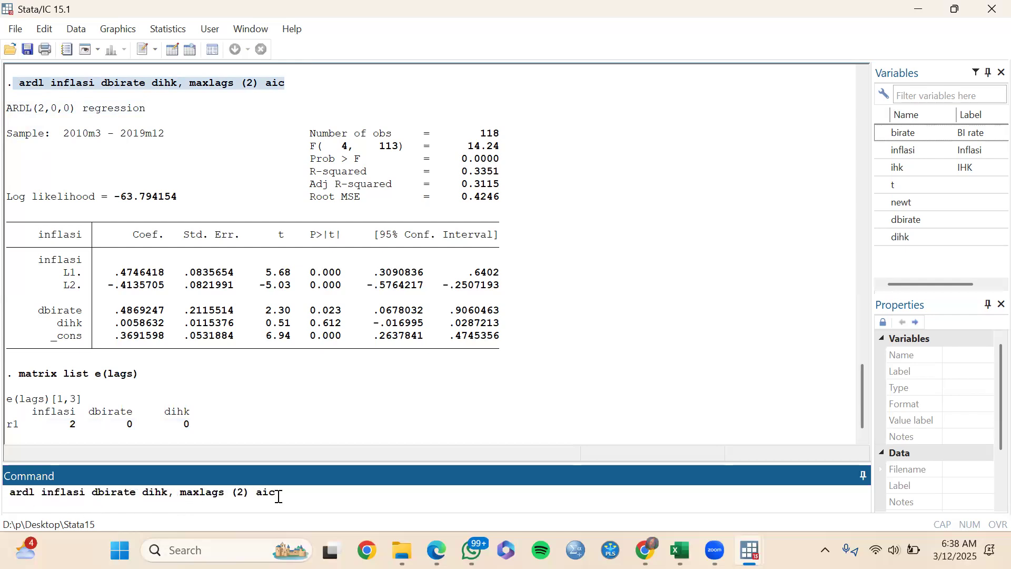
{"action": "key", "text": "BackSpace"}
{"action": "key", "text": "BackSpace"}
{"action": "key", "text": "BackSpace"}
{"action": "key", "text": "BackSpace"}
{"action": "key", "text": "BackSpace"}
{"action": "key", "text": "BackSpace"}
{"action": "key", "text": "BackSpace"}
{"action": "key", "text": "BackSpace"}
{"action": "key", "text": "BackSpace"}
{"action": "key", "text": "BackSpace"}
{"action": "key", "text": "BackSpace"}
{"action": "key", "text": "BackSpace"}
{"action": "key", "text": "BackSpace"}
{"action": "key", "text": "BackSpace"}
{"action": "key", "text": "BackSpace"}
{"action": "type", "text": "lags (2,0,0) ec btest"}
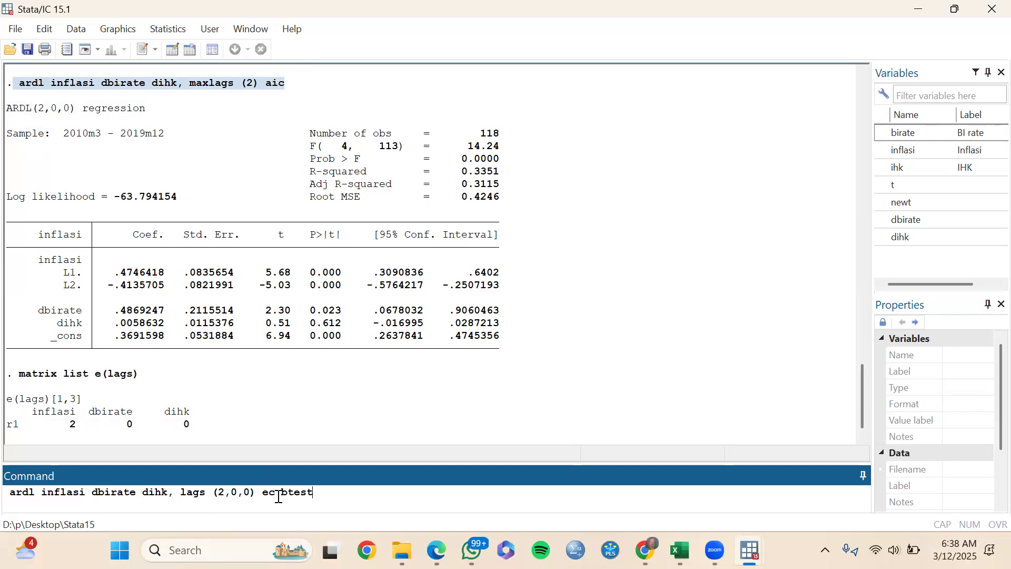
{"action": "key", "text": "Return"}
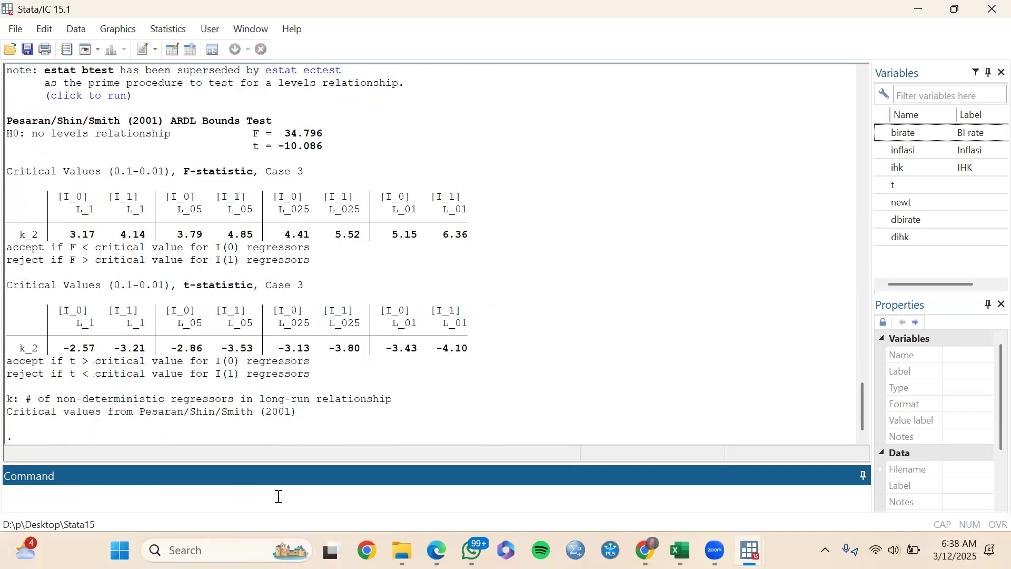
Compare the bounds test's F and t statistics with their I(1) critical values at the L_01 level.
{"action": "scroll", "coordinate": [242, 272], "scroll_direction": "up", "scroll_amount": 1}
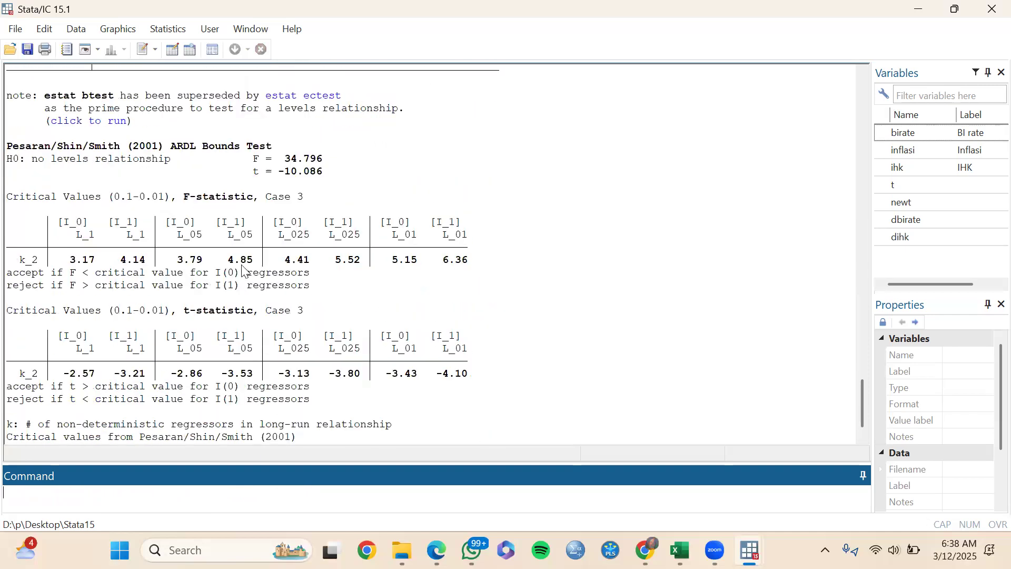
{"action": "left_click_drag", "start_coordinate": [252, 163], "coordinate": [321, 159]}
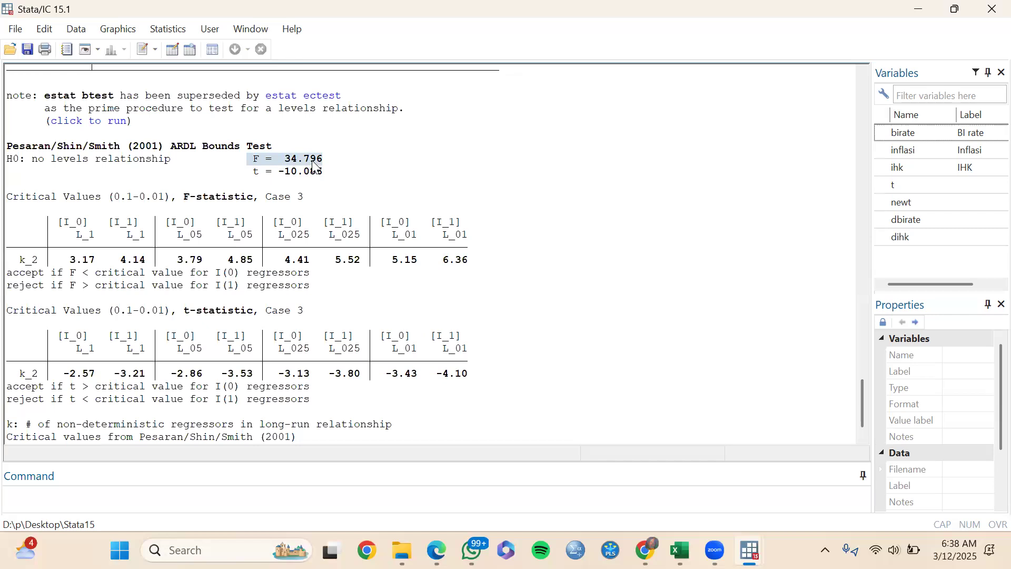
{"action": "left_click_drag", "start_coordinate": [427, 258], "coordinate": [481, 268]}
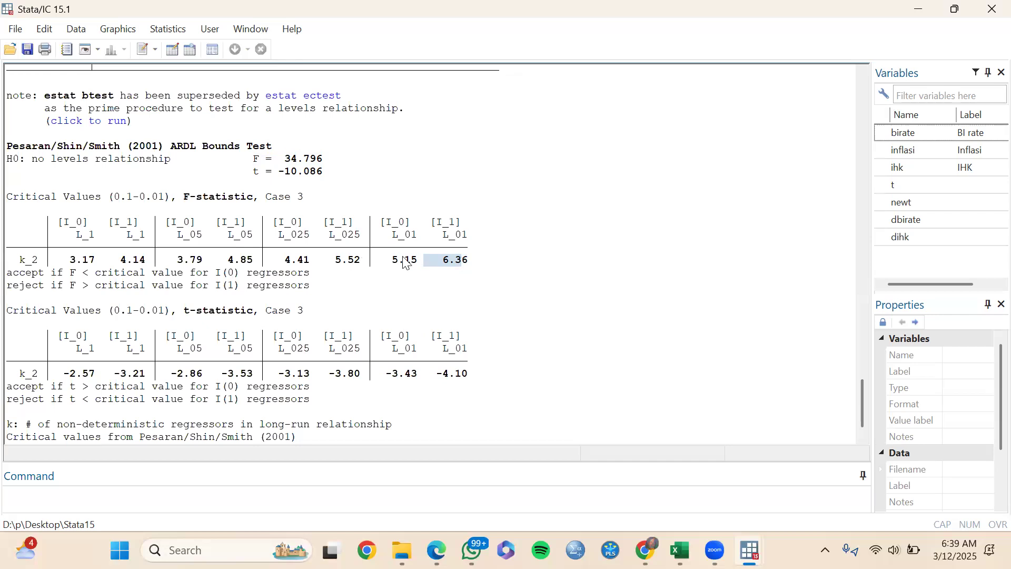
{"action": "left_click", "coordinate": [351, 290]}
{"action": "scroll", "coordinate": [351, 288], "scroll_direction": "down", "scroll_amount": 1}
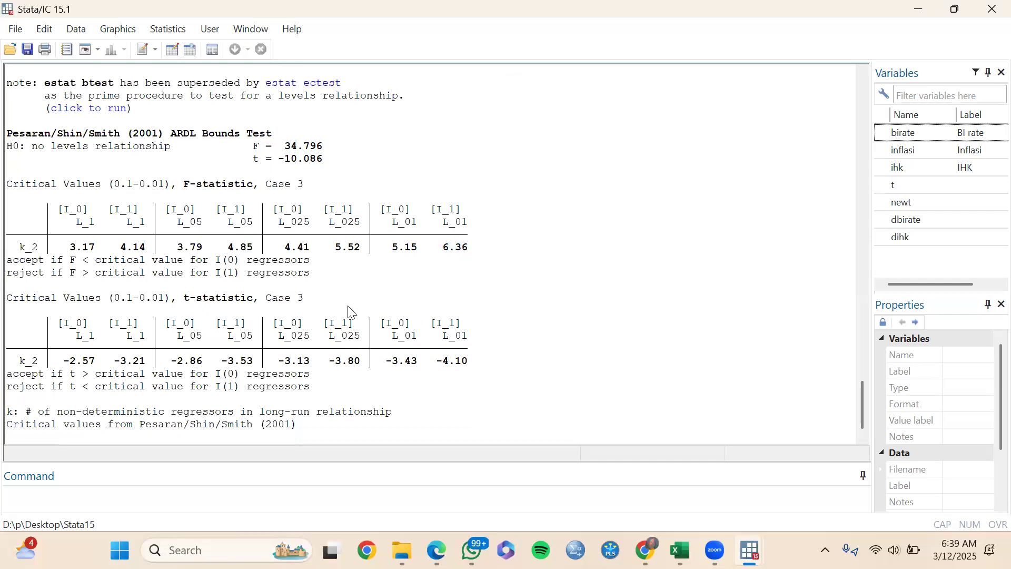
{"action": "left_click_drag", "start_coordinate": [179, 304], "coordinate": [269, 305]}
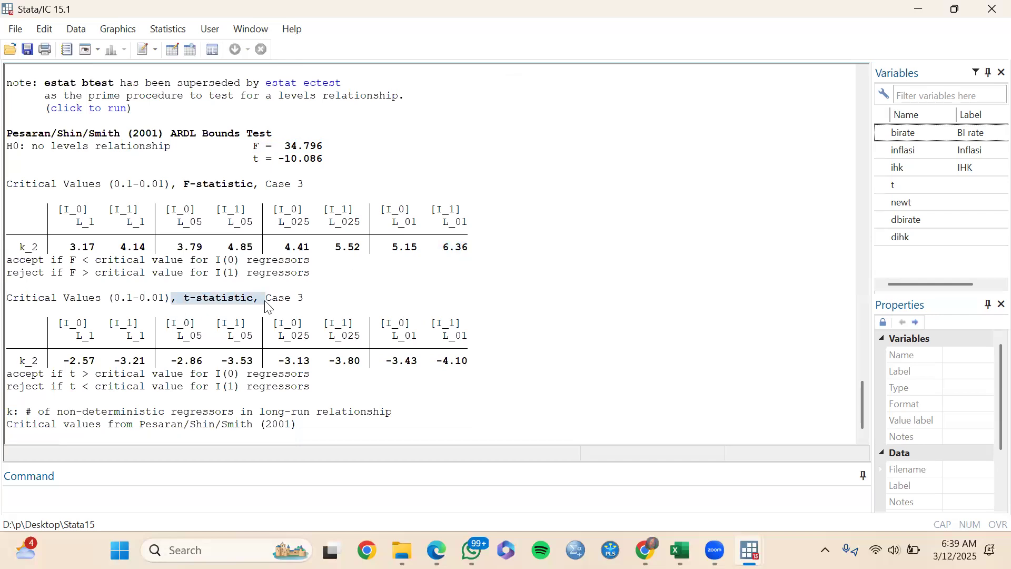
{"action": "left_click", "coordinate": [269, 306]}
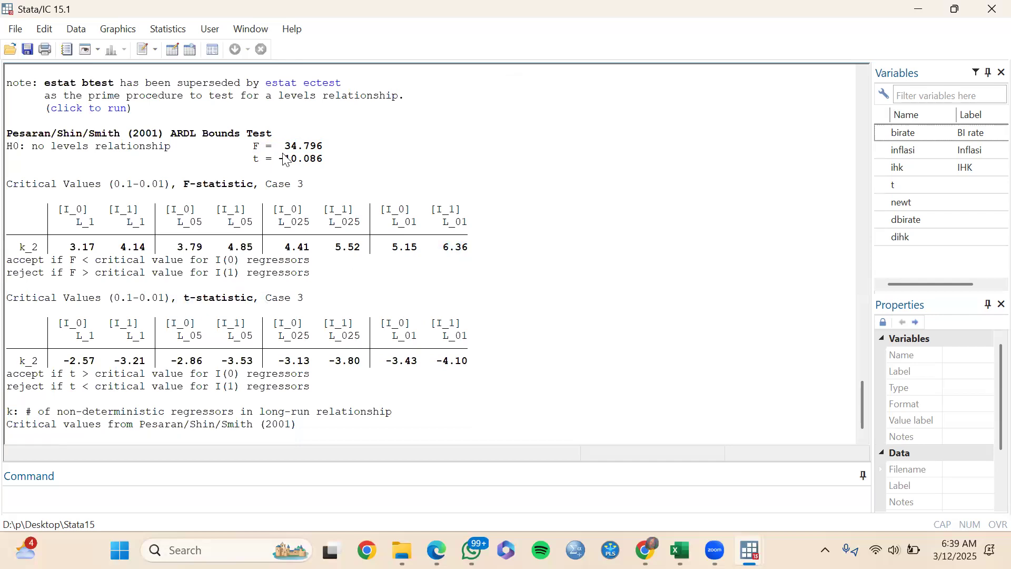
{"action": "left_click_drag", "start_coordinate": [280, 158], "coordinate": [322, 165]}
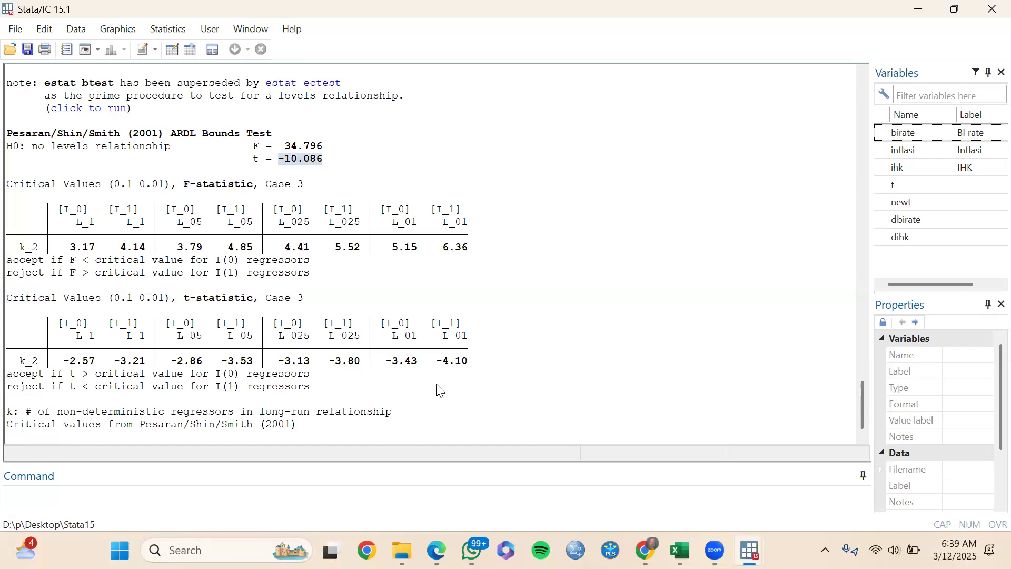
{"action": "left_click_drag", "start_coordinate": [426, 361], "coordinate": [464, 373]}
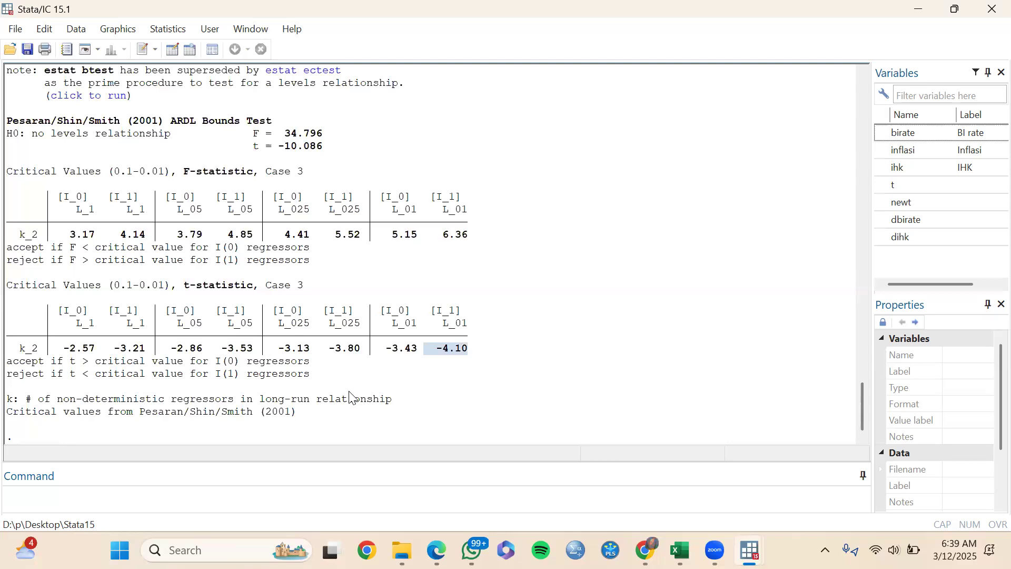
Compute the Durbin-Watson statistic with estat dwatson and look at its value.
{"action": "left_click", "coordinate": [112, 493]}
{"action": "type", "text": "estat"}
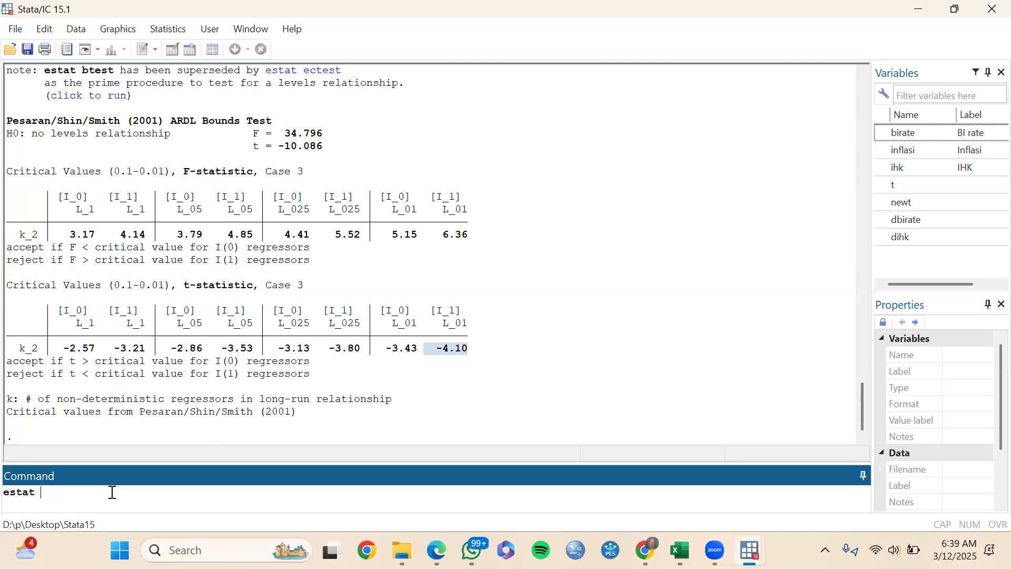
{"action": "type", "text": " dwatson"}
{"action": "key", "text": "Return"}
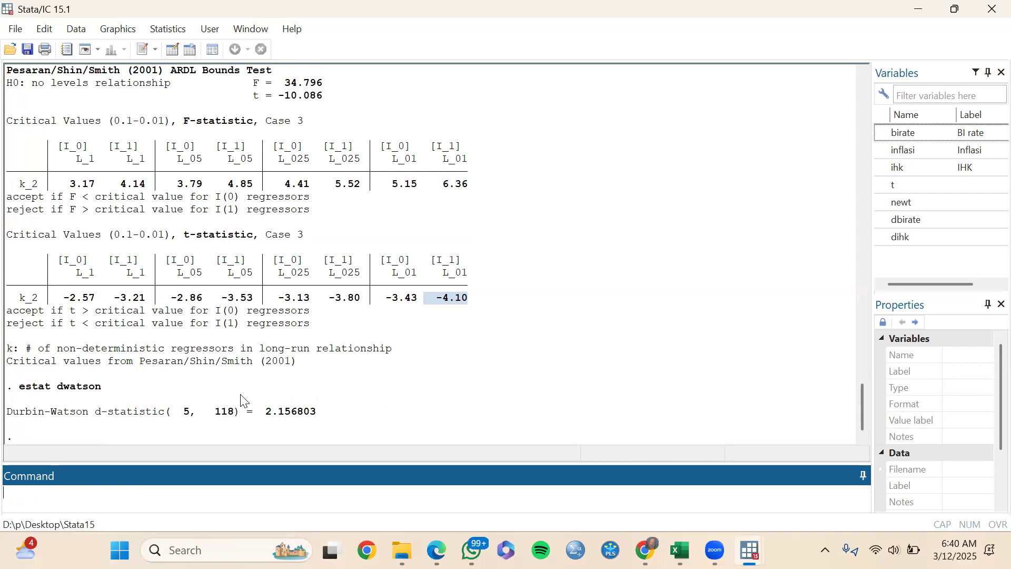
{"action": "left_click_drag", "start_coordinate": [260, 413], "coordinate": [330, 427]}
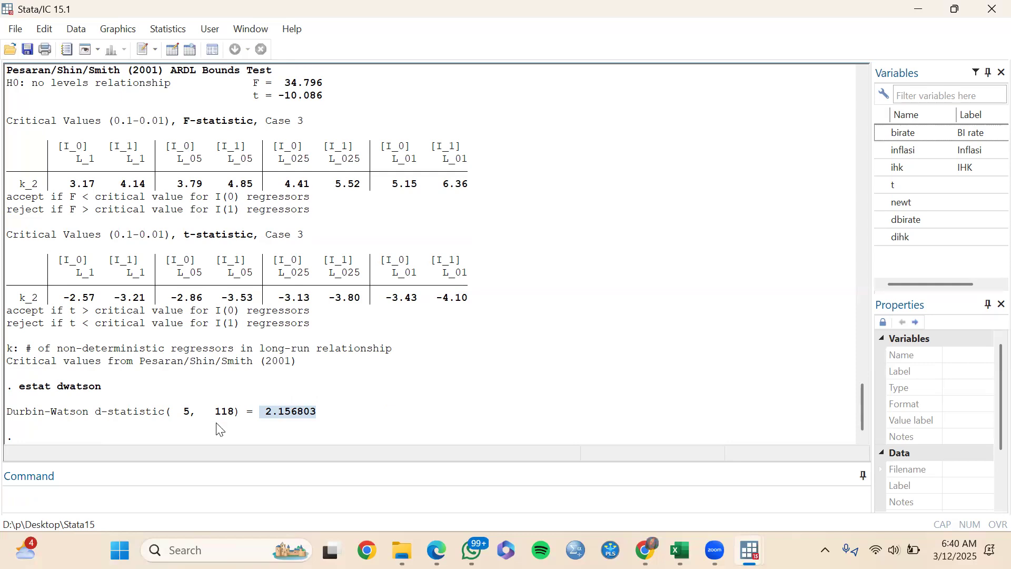
Run the Breusch-Godfrey autocorrelation test with estat bgodfrey, lags(2), and check its p-value.
{"action": "left_click", "coordinate": [98, 487]}
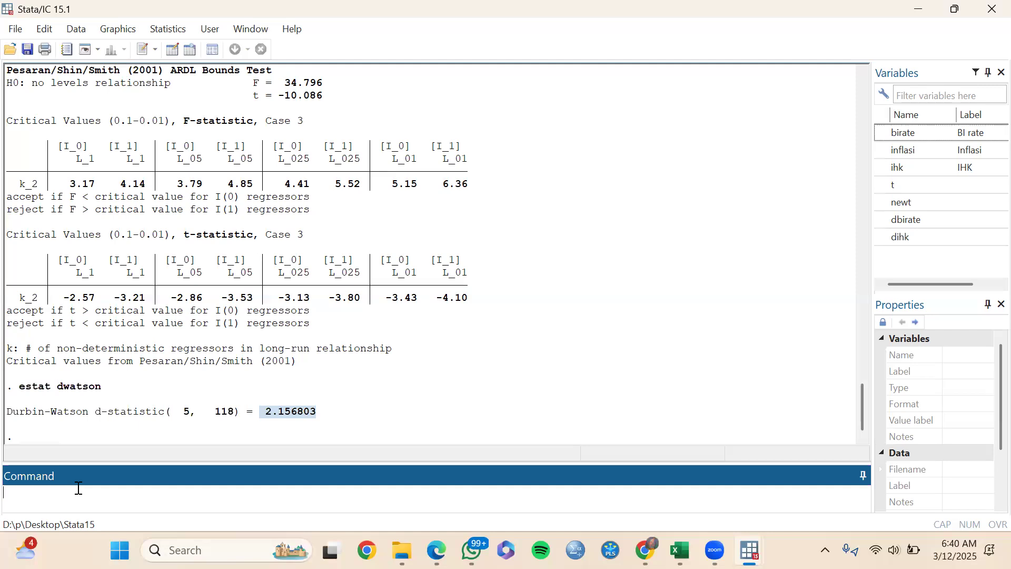
{"action": "type", "text": "estat bgodfrey, lags(2)"}
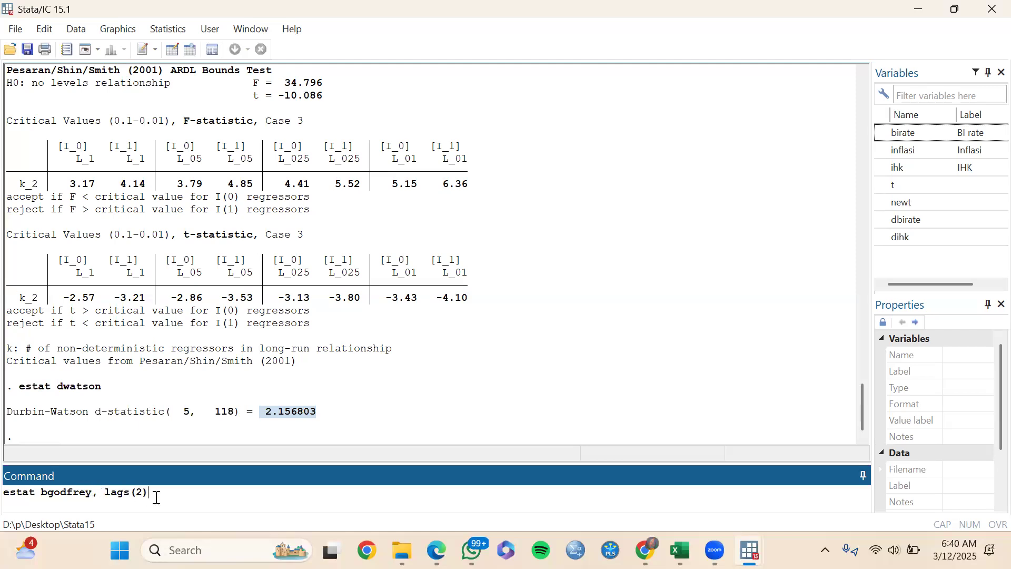
{"action": "key", "text": "Return"}
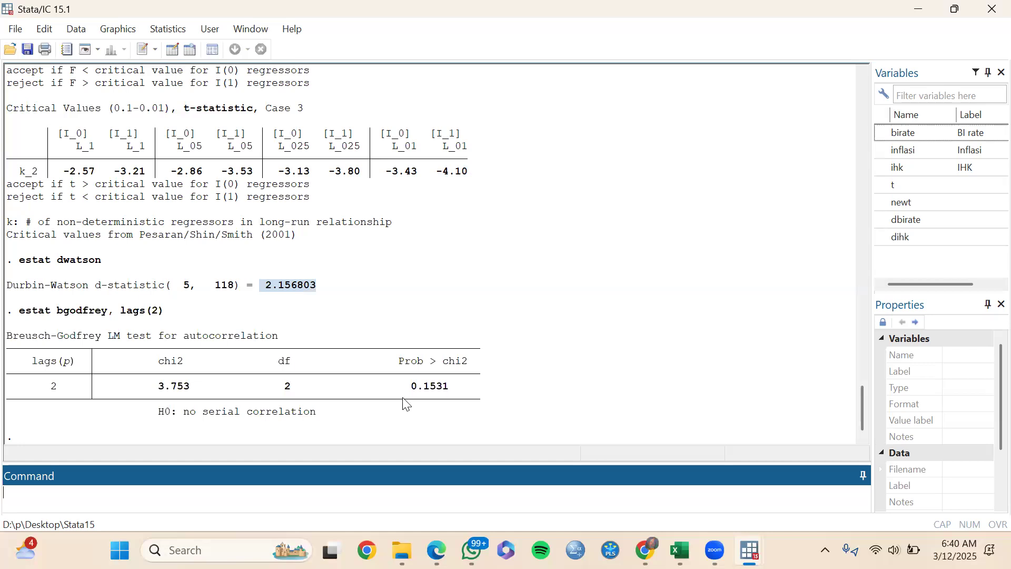
{"action": "left_click_drag", "start_coordinate": [399, 376], "coordinate": [462, 400]}
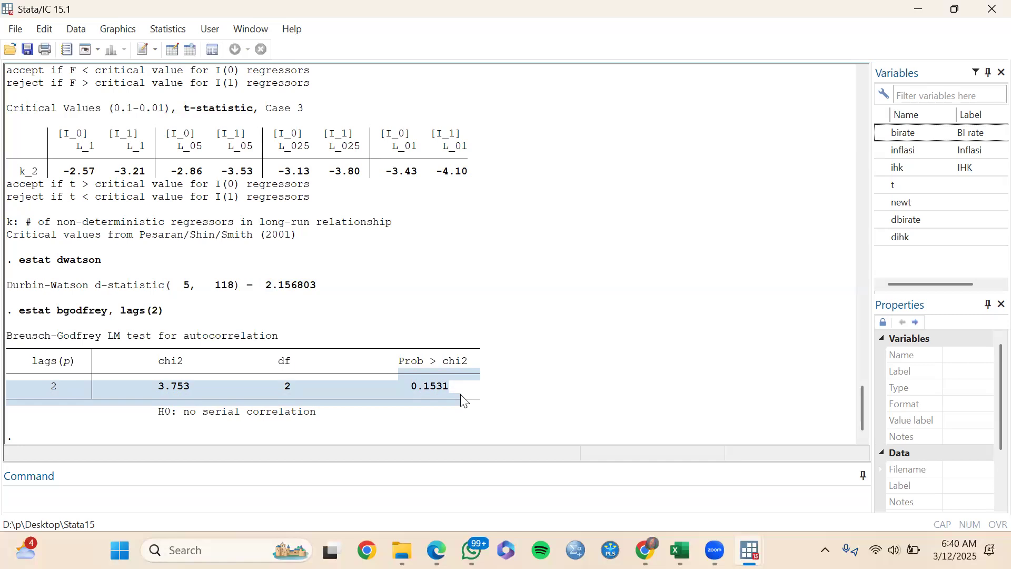
{"action": "left_click", "coordinate": [461, 400]}
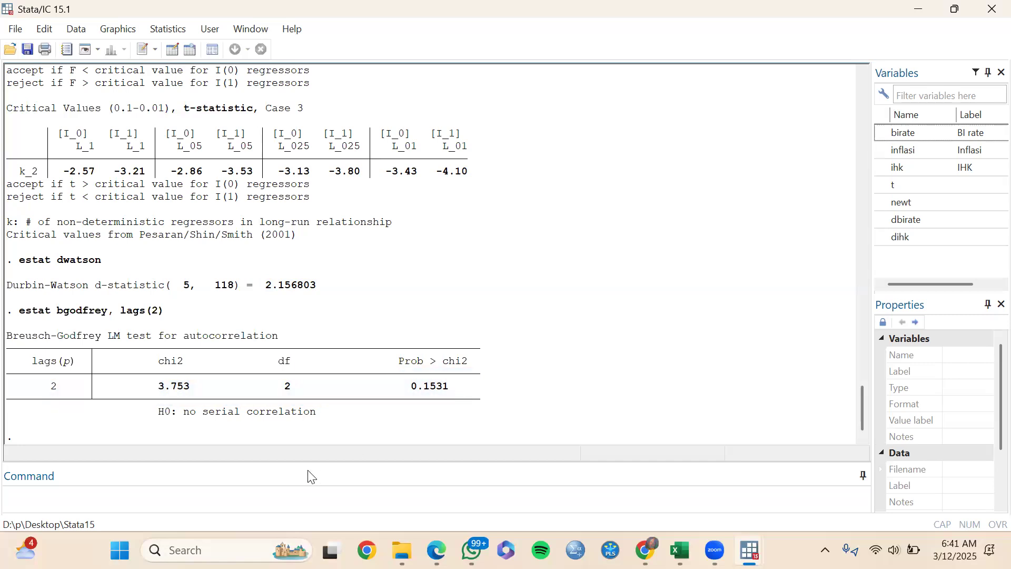
Install the White test package from SSC with ssc install white.
{"action": "left_click", "coordinate": [202, 509]}
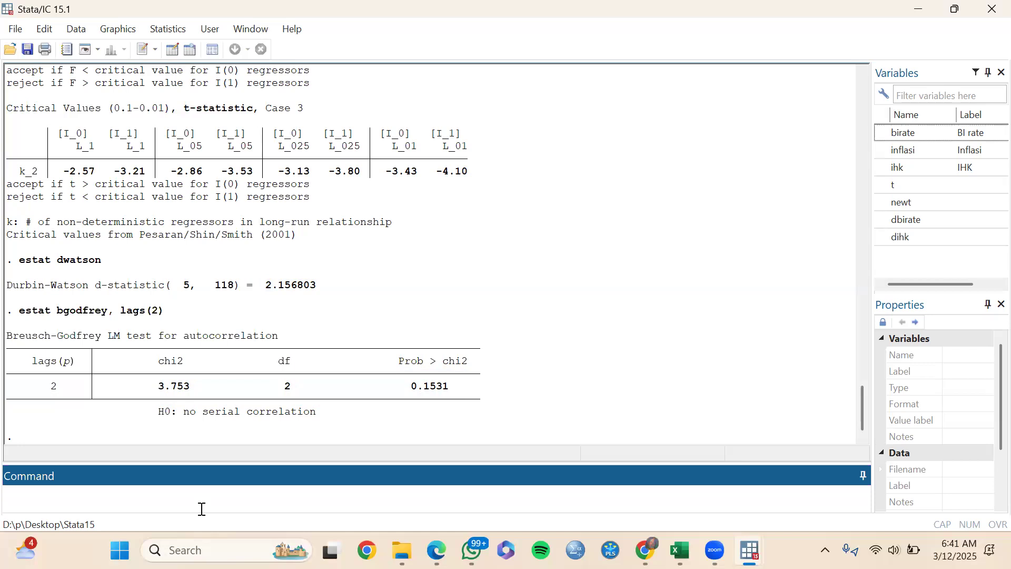
{"action": "type", "text": "ssc install white"}
{"action": "key", "text": "Return"}
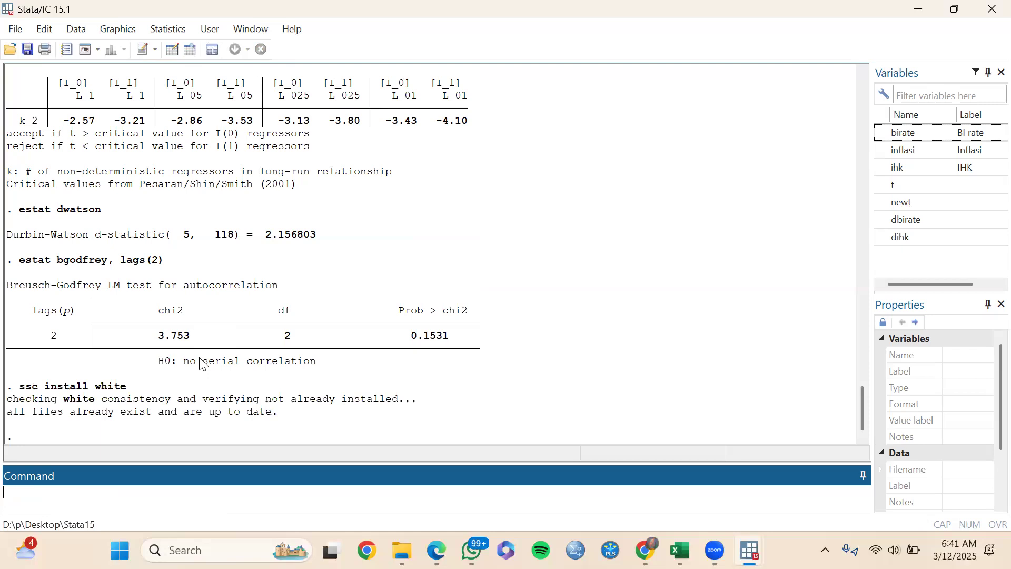
Run White's heteroskedasticity test with estat imtest, white, and check its p-values.
{"action": "type", "text": "estat imtest, white"}
{"action": "key", "text": "Return"}
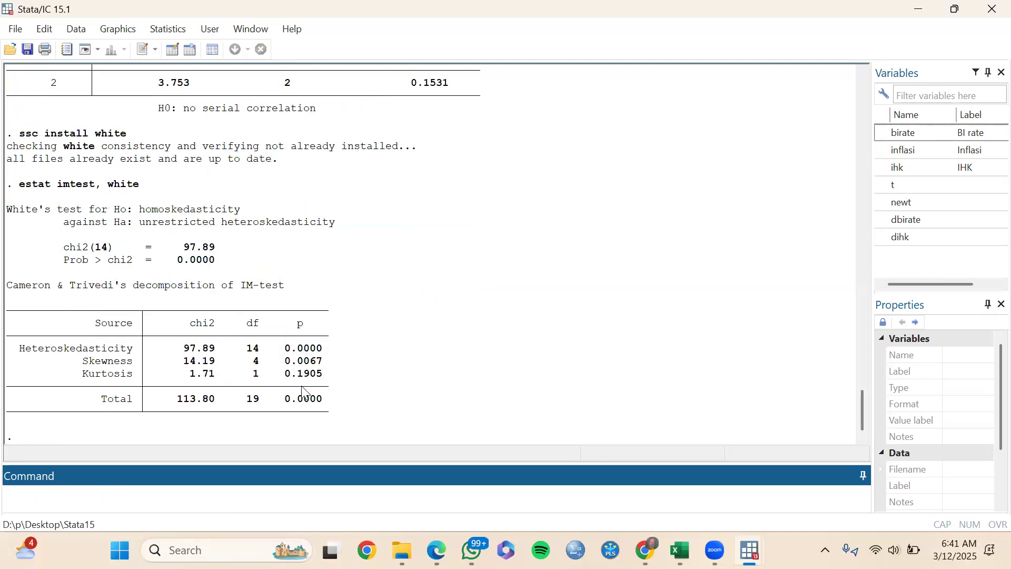
{"action": "left_click_drag", "start_coordinate": [327, 391], "coordinate": [278, 395]}
{"action": "left_click_drag", "start_coordinate": [217, 262], "coordinate": [179, 271]}
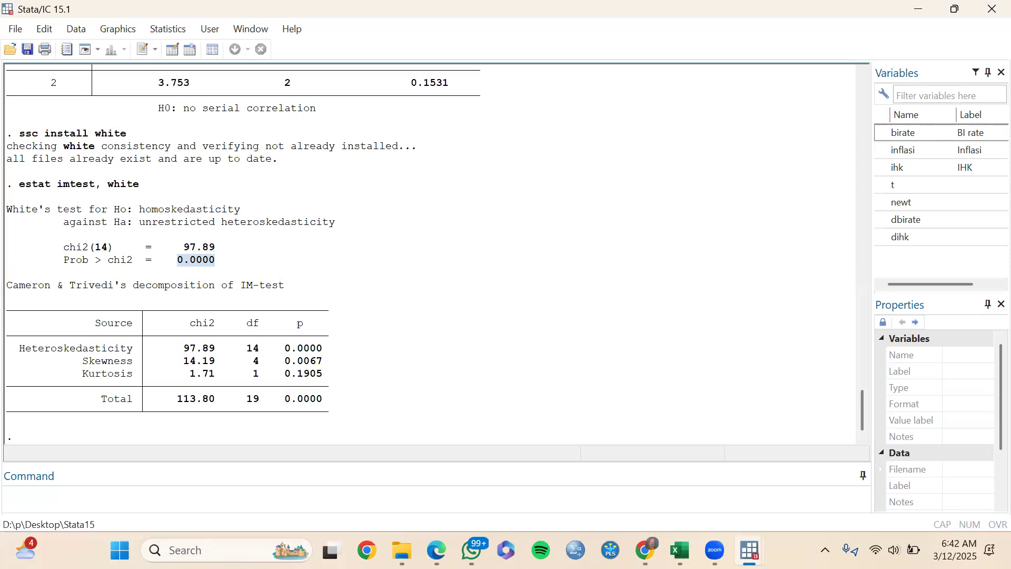
Try to install the CUSUM package from SSC with ssc install cusum.
{"action": "left_click", "coordinate": [51, 505]}
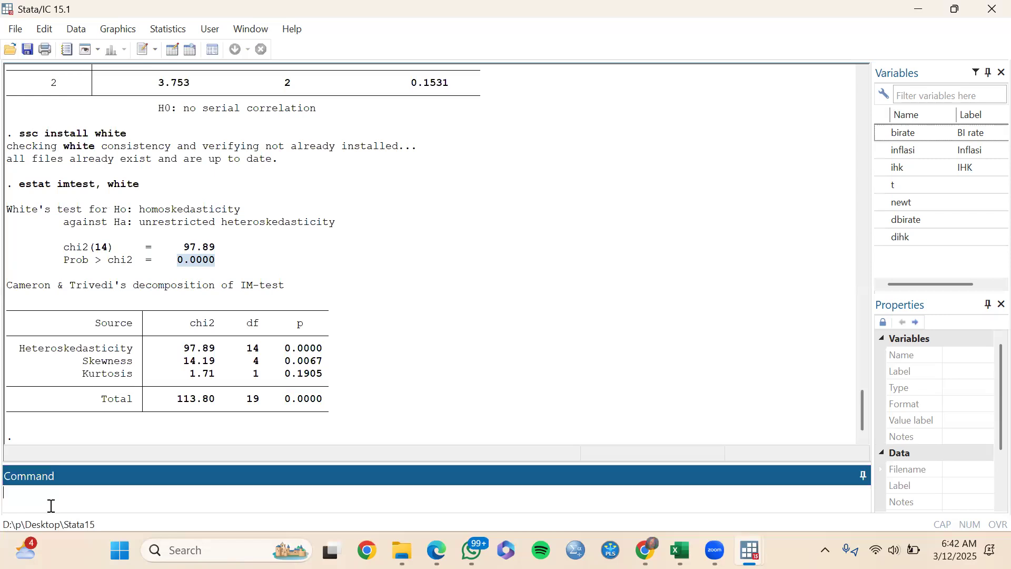
{"action": "type", "text": "s"}
{"action": "type", "text": "c install cusum"}
{"action": "key", "text": "Return"}
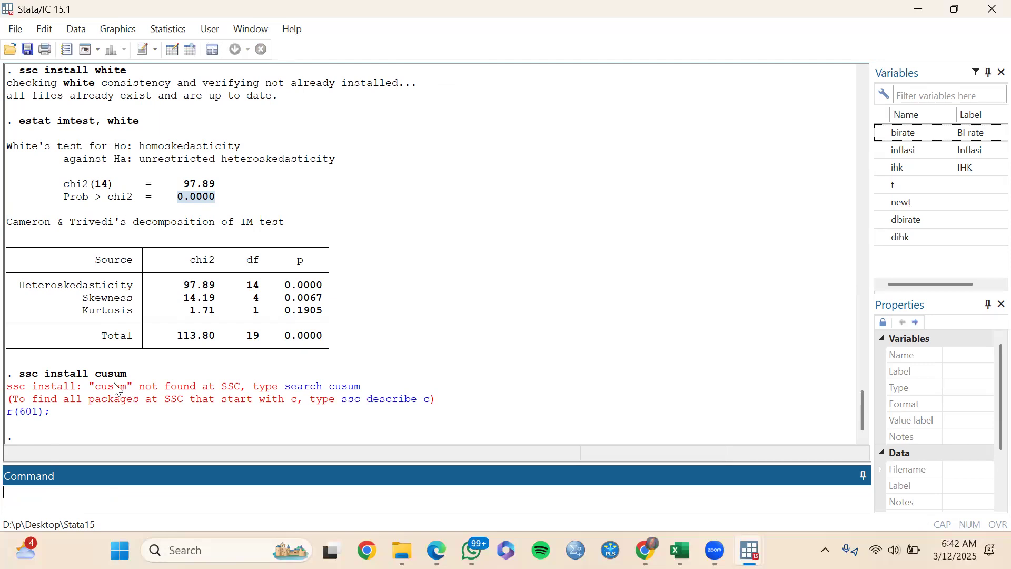
Reuse the install command with the package name corrected, running ssc install cusum6.
{"action": "left_click_drag", "start_coordinate": [132, 377], "coordinate": [22, 376]}
{"action": "key", "text": "ctrl+c"}
{"action": "left_click", "coordinate": [50, 494]}
{"action": "key", "text": "ctrl+v"}
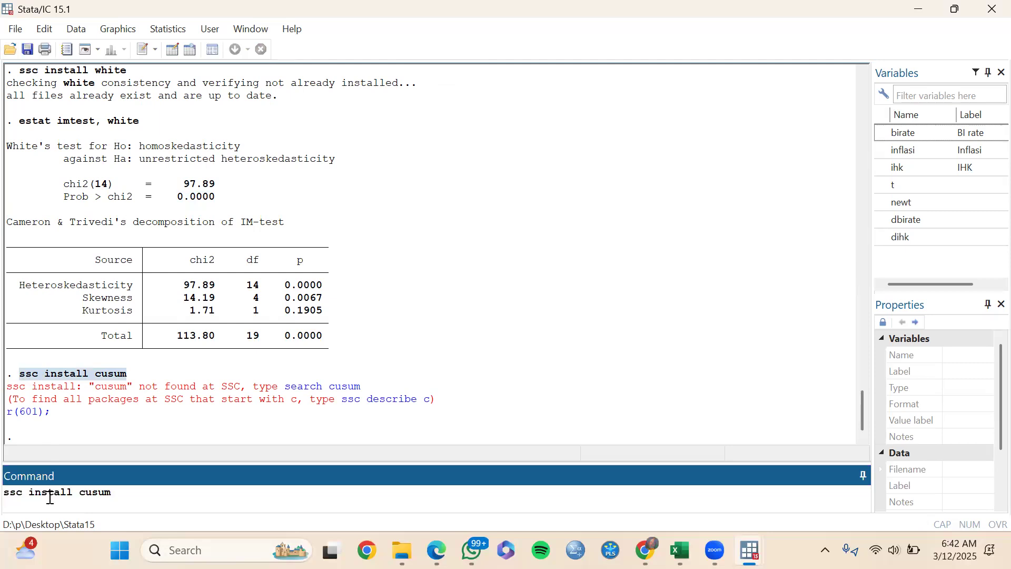
{"action": "type", "text": "6"}
{"action": "key", "text": "Return"}
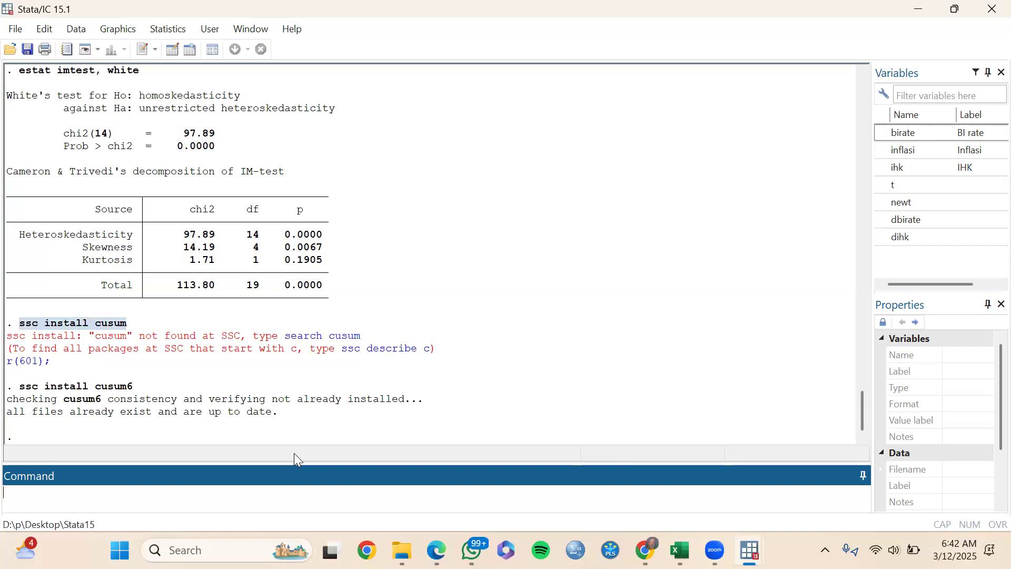
Try the CUSUM stability test with cusum6 inflasi dbirate dihk, cs(cusum), lw(lower), uw(upper).
{"action": "type", "text": "cum"}
{"action": "key", "text": "BackSpace"}
{"action": "type", "text": "sum6 inflasi dbirate "}
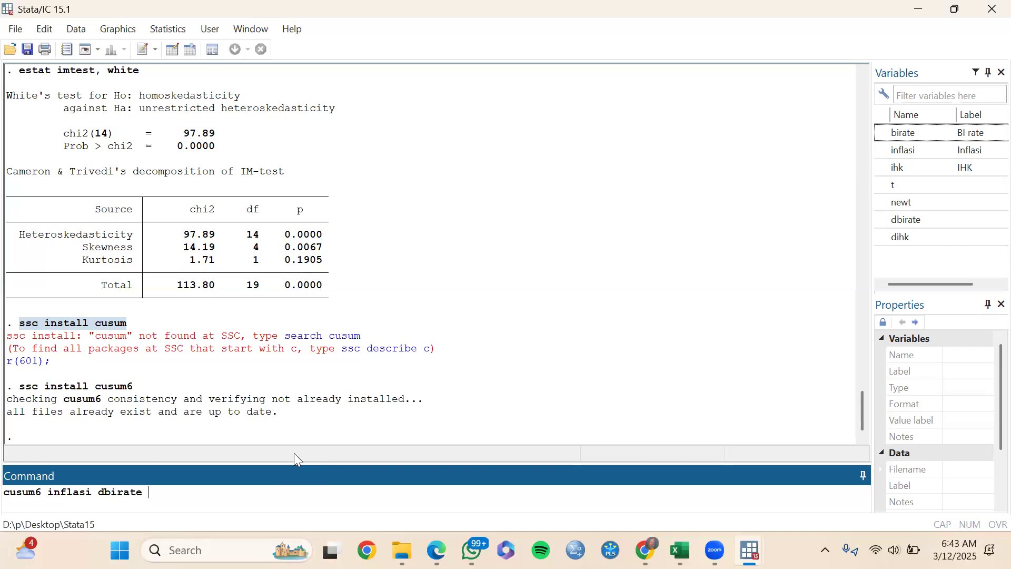
{"action": "type", "text": "dihk"}
{"action": "type", "text": ", cs(cusum), lw(lower"}
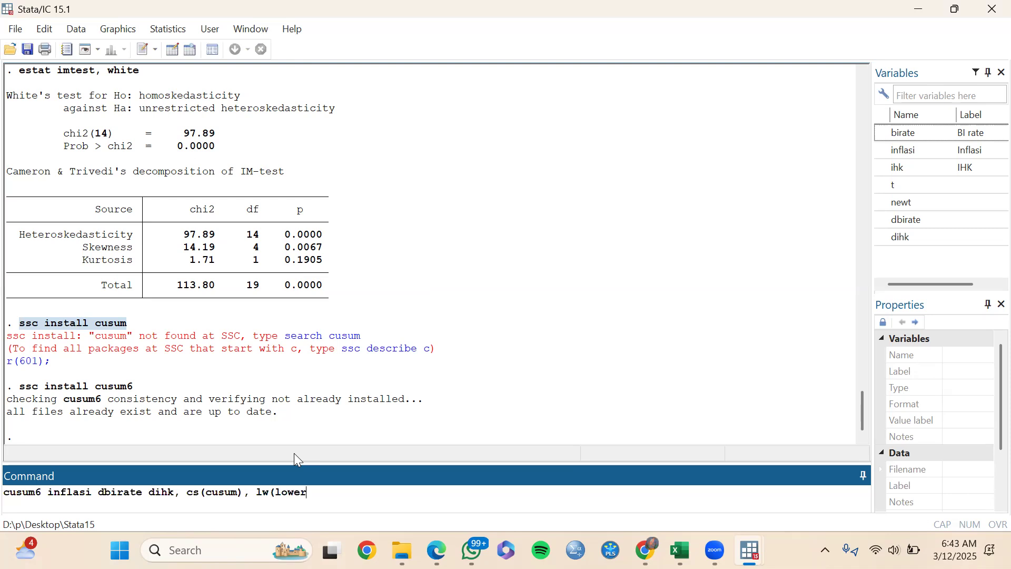
{"action": "type", "text": "), uw(upper)"}
{"action": "key", "text": "Return"}
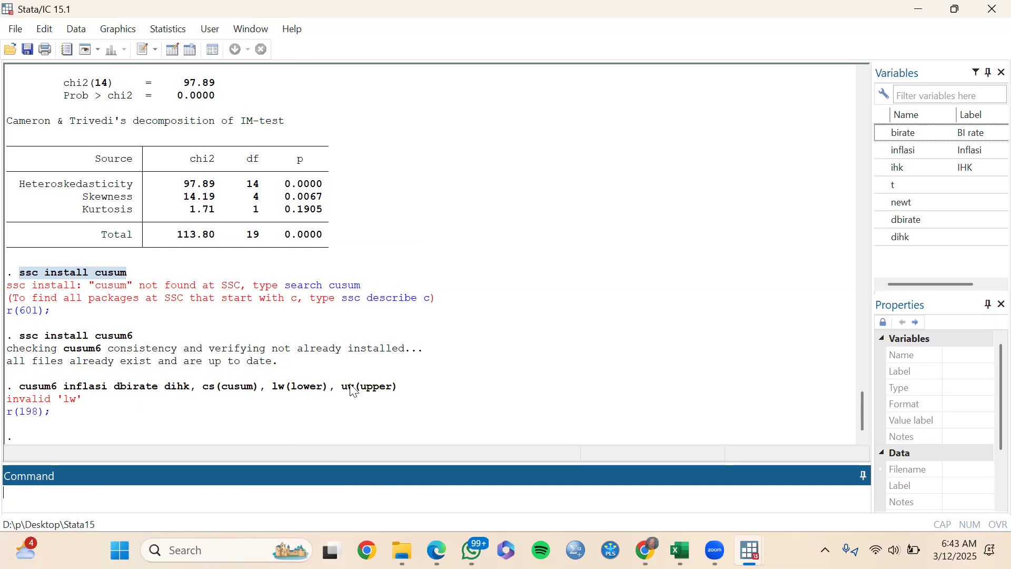
{"action": "left_click_drag", "start_coordinate": [398, 389], "coordinate": [23, 391]}
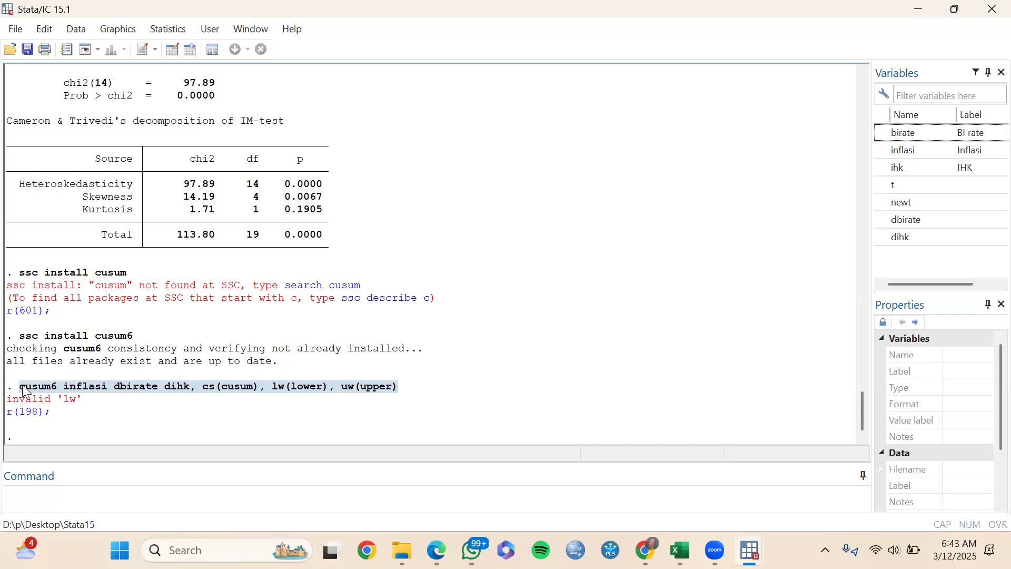
{"action": "left_click", "coordinate": [88, 502]}
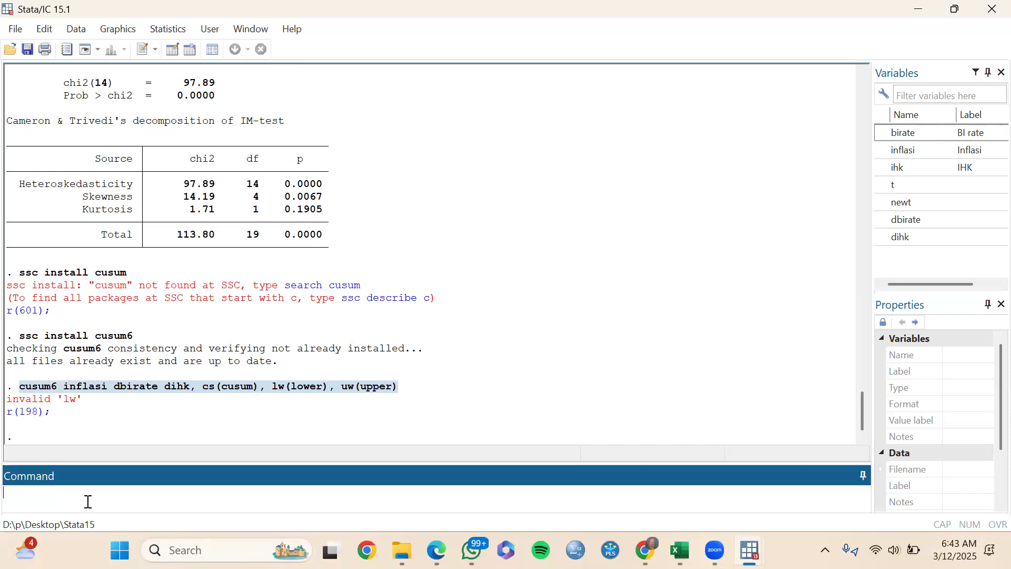
{"action": "left_click", "coordinate": [675, 100]}
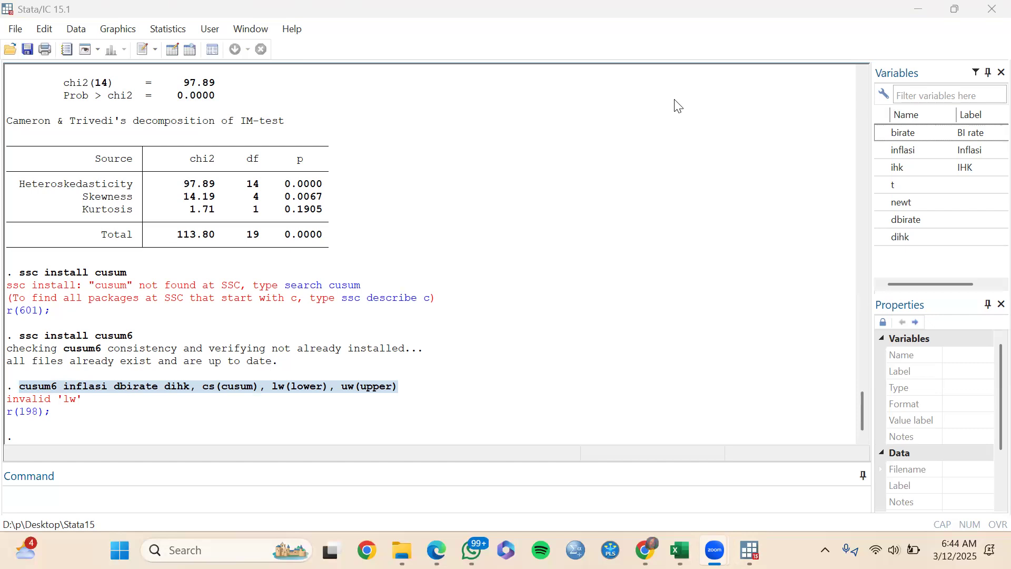
{"action": "key", "text": "XF86TouchpadToggle"}
{"action": "key", "text": "XF86TouchpadToggle"}
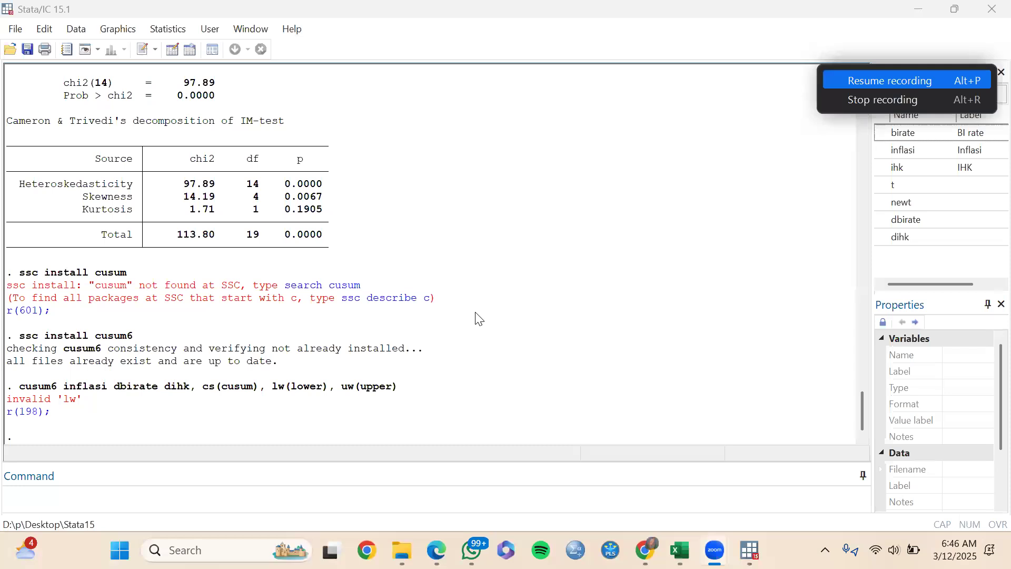
Reuse the last cusum6 command and change its lower bound option to lw(0,05).
{"action": "left_click_drag", "start_coordinate": [17, 385], "coordinate": [402, 391]}
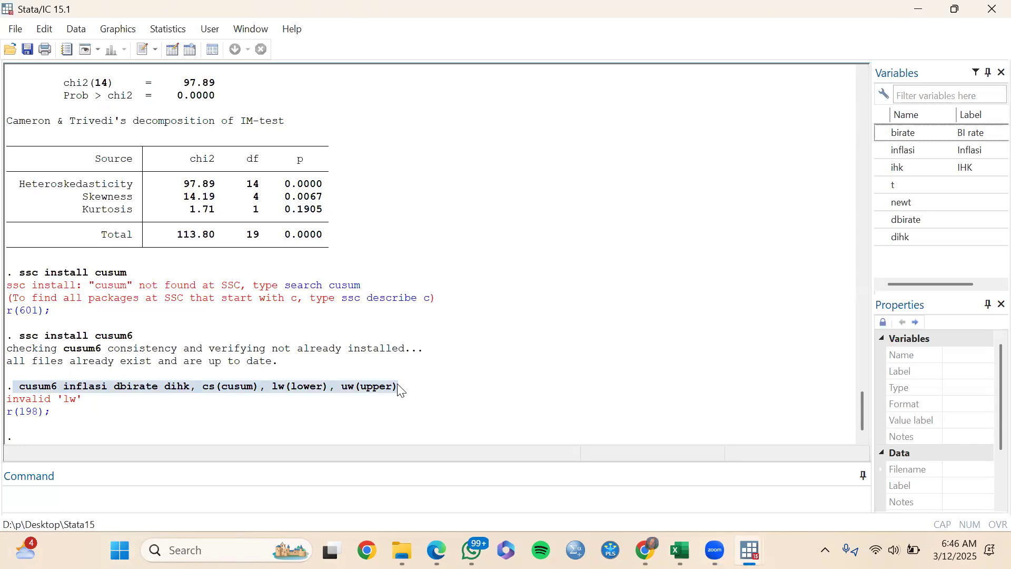
{"action": "left_click", "coordinate": [208, 500]}
{"action": "key", "text": "ctrl+v"}
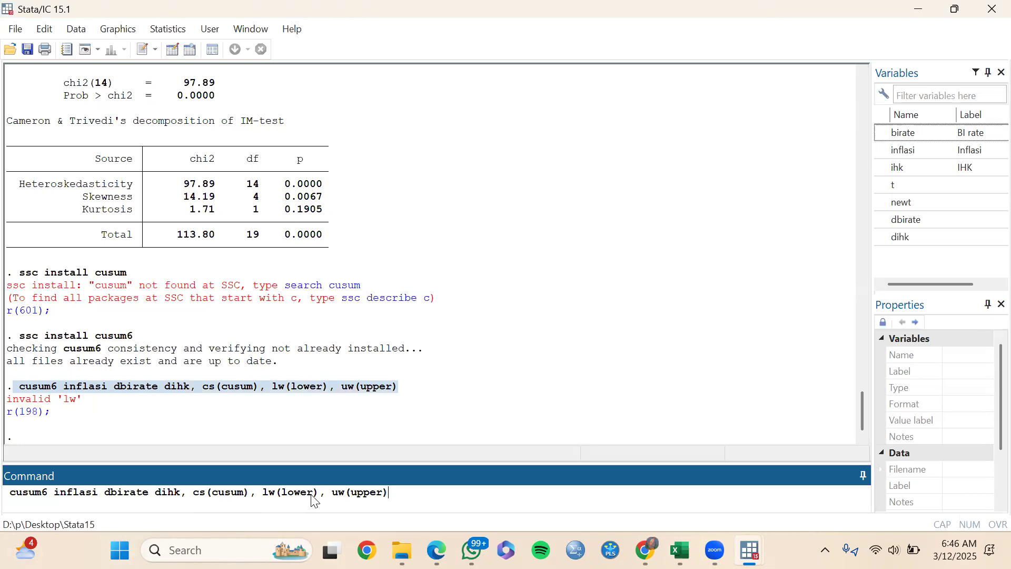
{"action": "key", "text": "BackSpace"}
{"action": "key", "text": "BackSpace"}
{"action": "key", "text": "BackSpace"}
{"action": "key", "text": "BackSpace"}
{"action": "key", "text": "BackSpace"}
{"action": "type", "text": "0,05"}
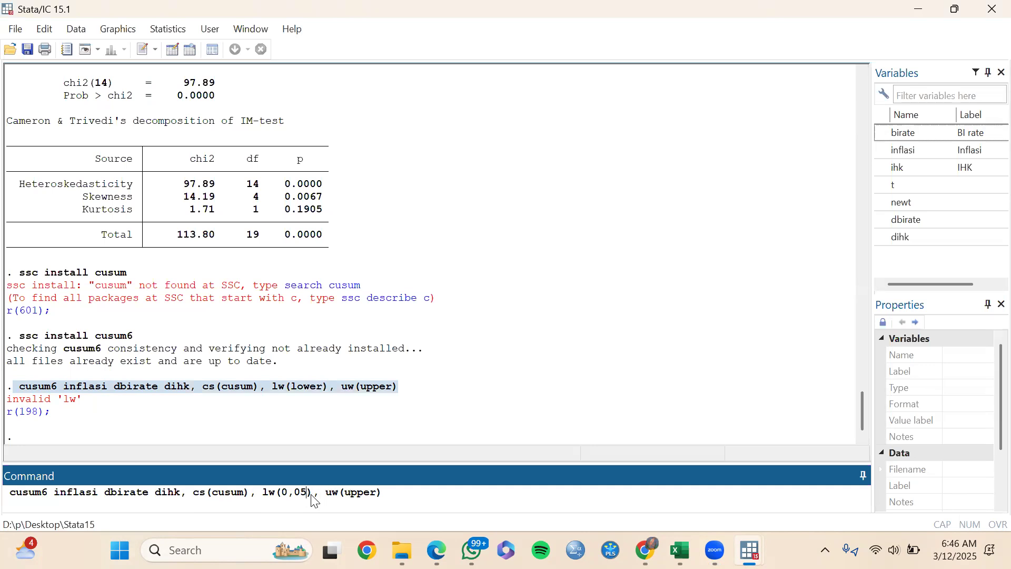
Change the upper bound option to uw(0,95) and try running the edited cusum6 command.
{"action": "key", "text": "BackSpace"}
{"action": "key", "text": "Right"}
{"action": "key", "text": "Right"}
{"action": "key", "text": "Right"}
{"action": "key", "text": "Right"}
{"action": "key", "text": "BackSpace"}
{"action": "key", "text": "BackSpace"}
{"action": "key", "text": "BackSpace"}
{"action": "key", "text": "BackSpace"}
{"action": "key", "text": "BackSpace"}
{"action": "type", "text": "0,950"}
{"action": "key", "text": "Return"}
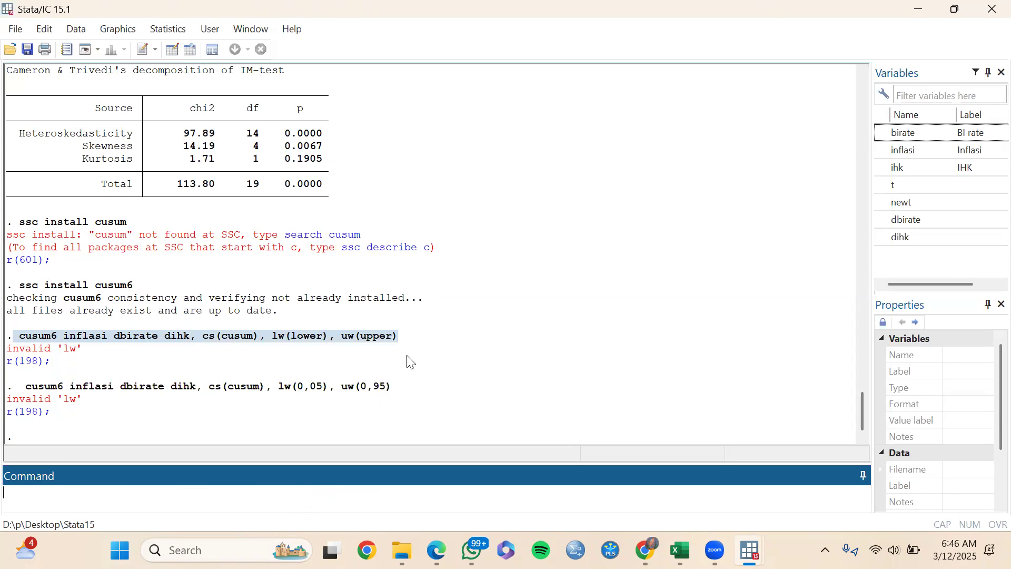
Try the cusum6 command with decimal points in the bounds, using lw(0.05), uw(0.95).
{"action": "left_click", "coordinate": [471, 74]}
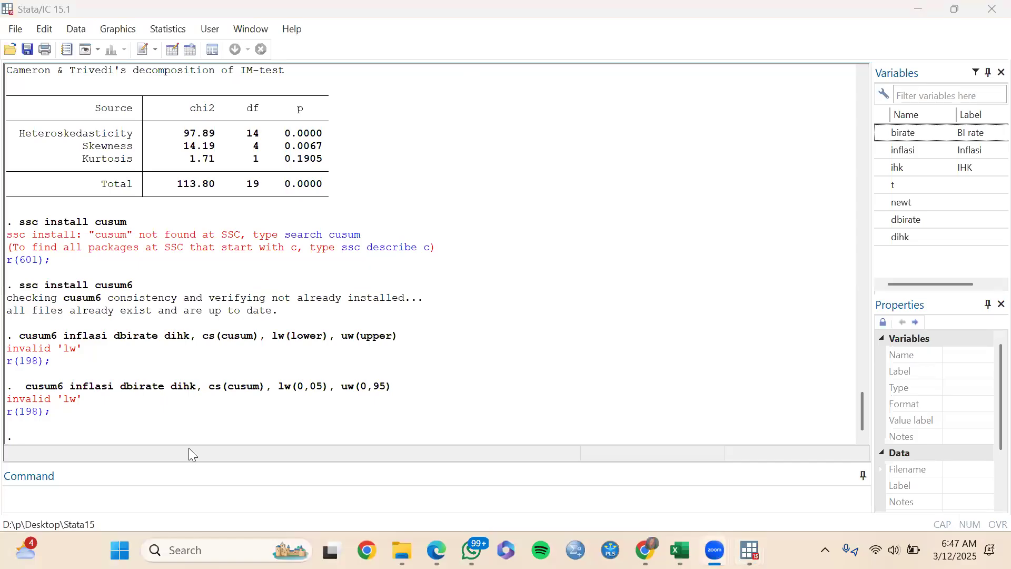
{"action": "left_click_drag", "start_coordinate": [392, 387], "coordinate": [28, 393]}
{"action": "key", "text": "ctrl+c"}
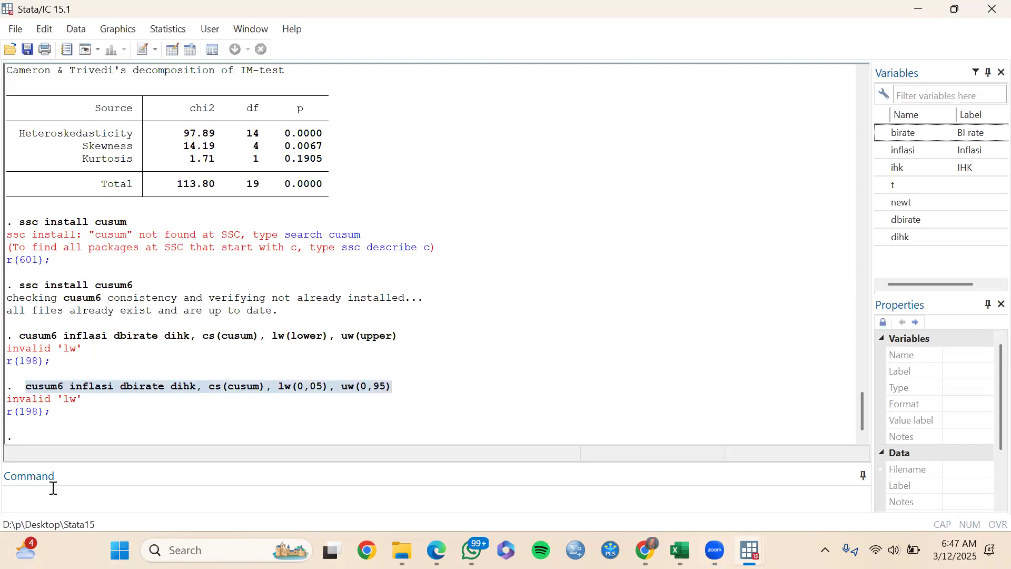
{"action": "left_click", "coordinate": [55, 506]}
{"action": "key", "text": "ctrl+v"}
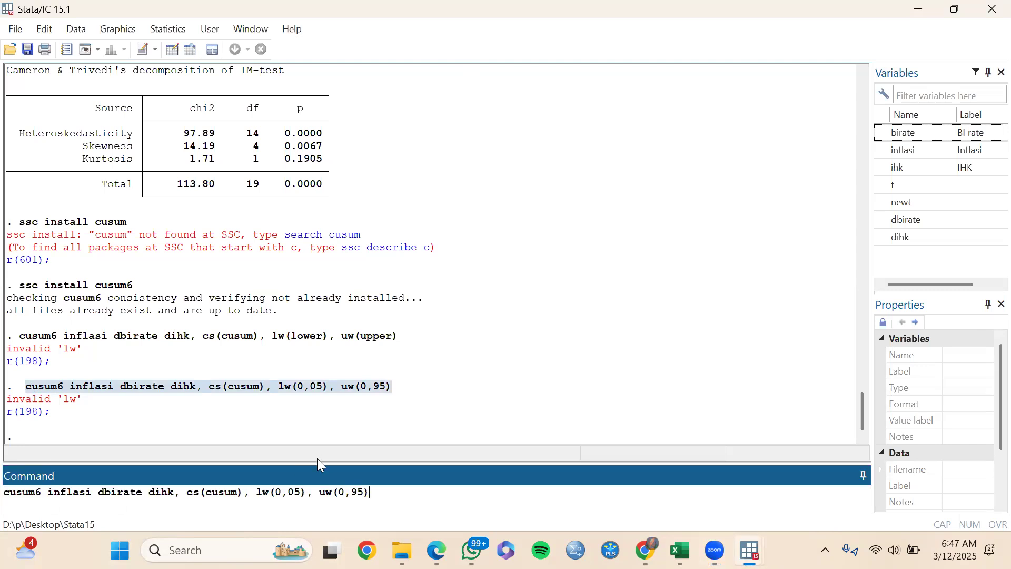
{"action": "left_click", "coordinate": [291, 488]}
{"action": "key", "text": "BackSpace"}
{"action": "type", "text": "."}
{"action": "key", "text": "BackSpace"}
{"action": "type", "text": "."}
{"action": "key", "text": "Return"}
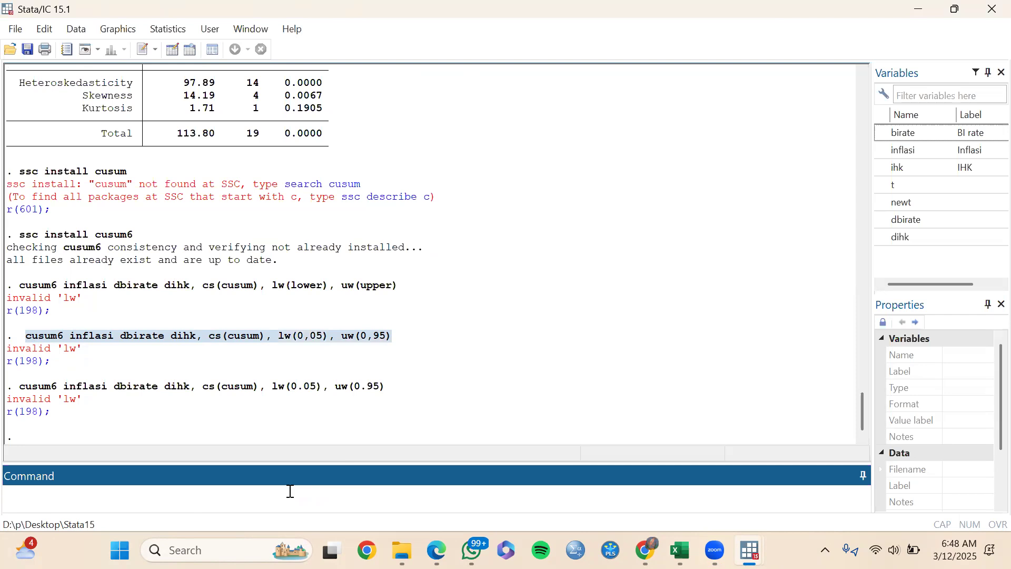
Retry the copied cusum6 command with decimal commas, using lw(0,05), uw(0,95).
{"action": "key", "text": "ctrl+v"}
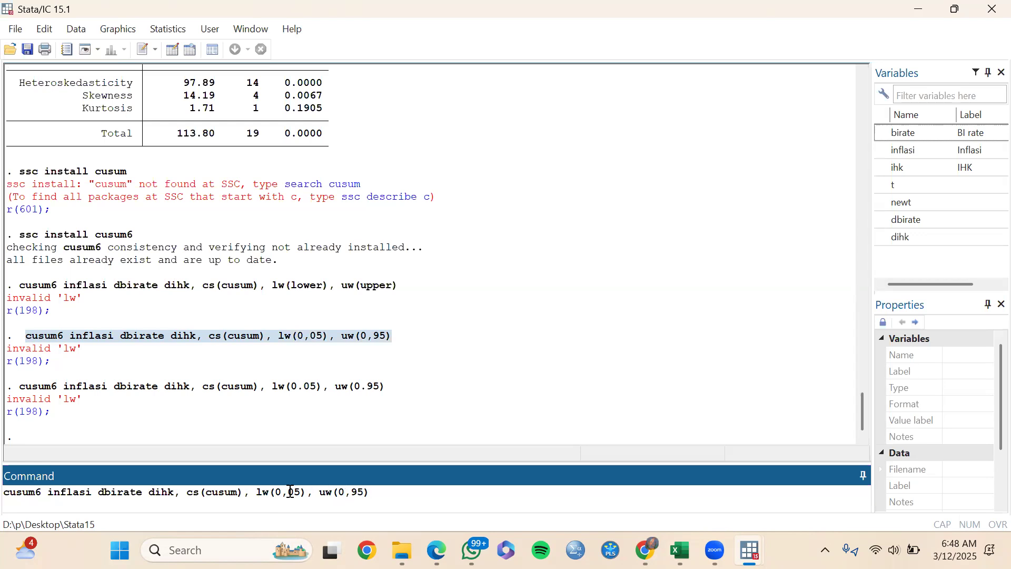
{"action": "key", "text": "Return"}
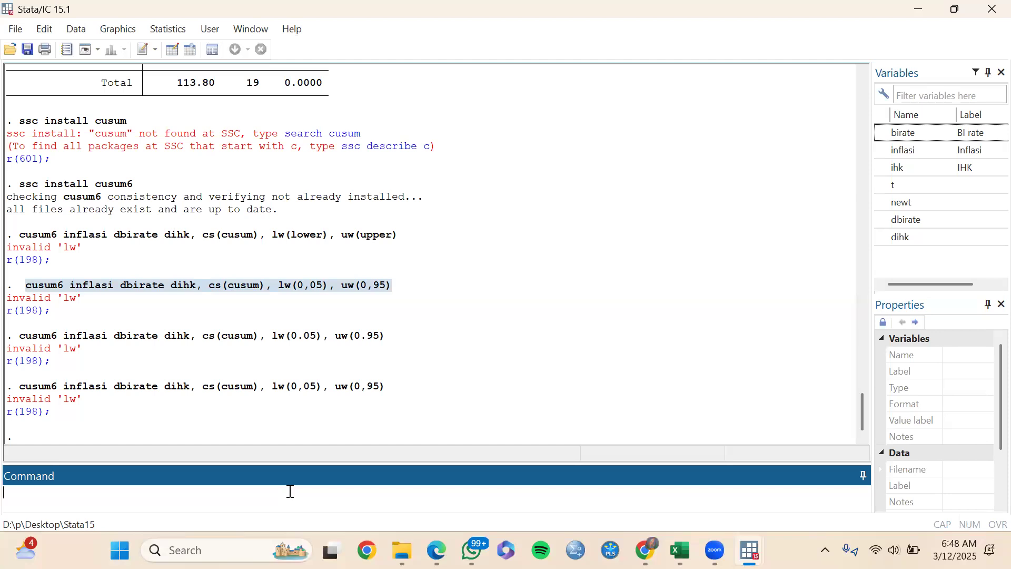
{"action": "key", "text": "XF86TouchpadToggle"}
{"action": "key", "text": "XF86TouchpadToggle"}
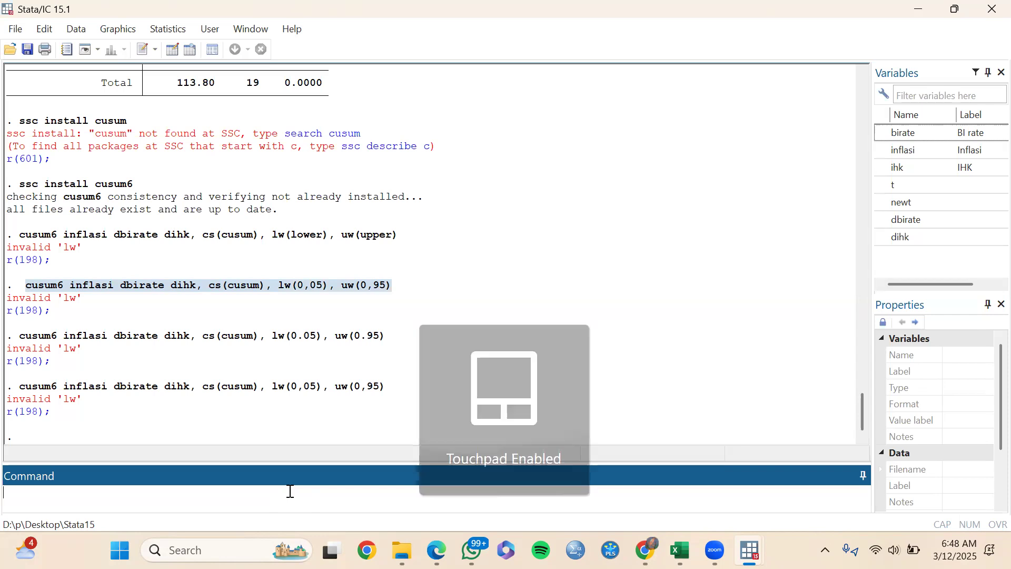
{"action": "right_click", "coordinate": [290, 491]}
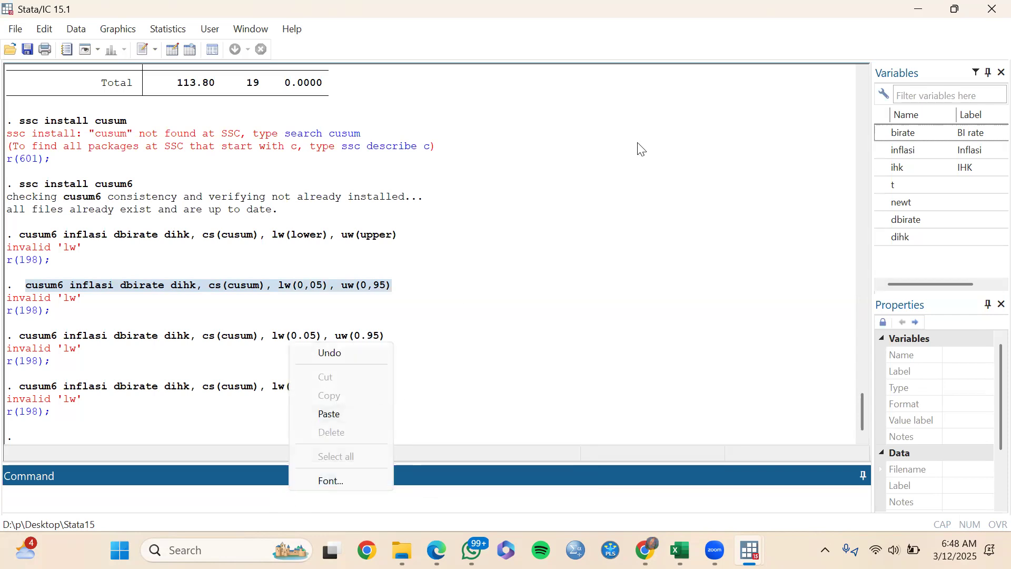
{"action": "left_click", "coordinate": [953, 74]}
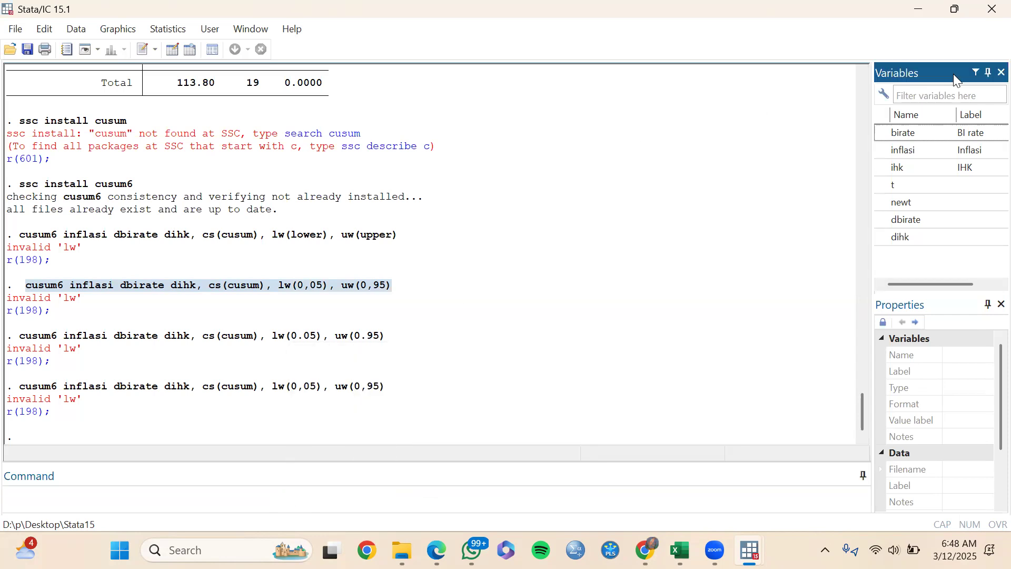
{"action": "left_click", "coordinate": [953, 74]}
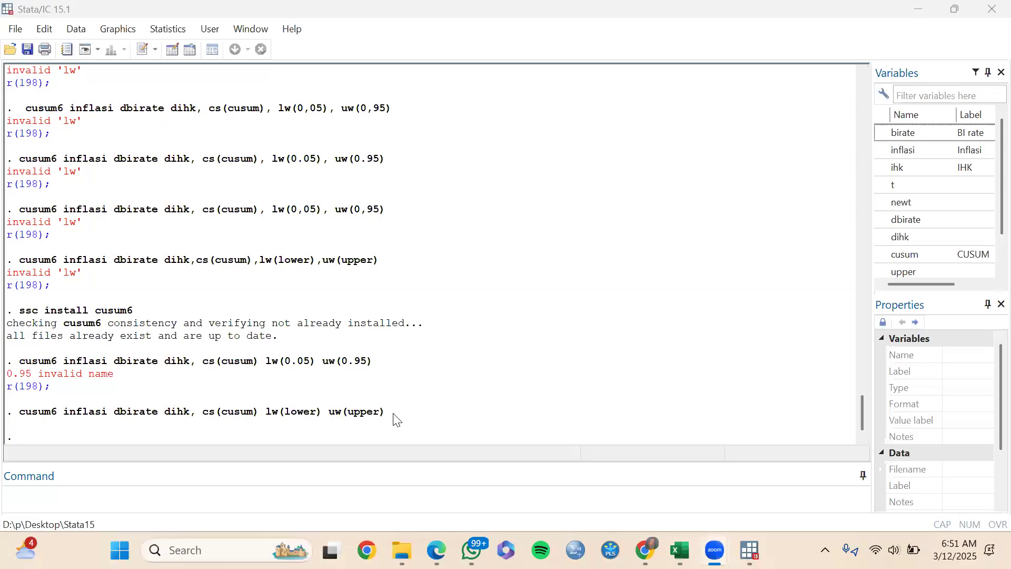
Try rerunning cusum6 inflasi dbirate dihk, cs(cusum) lw(lower) uw(upper), without commas between the options.
{"action": "left_click_drag", "start_coordinate": [396, 419], "coordinate": [24, 419]}
{"action": "key", "text": "ctrl+c"}
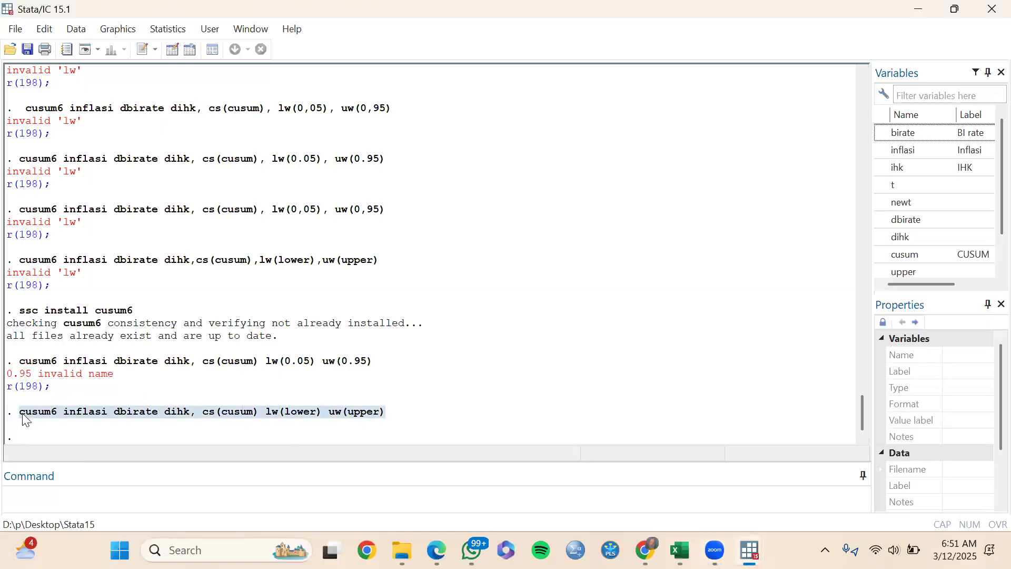
{"action": "left_click", "coordinate": [38, 498]}
{"action": "key", "text": "ctrl+v"}
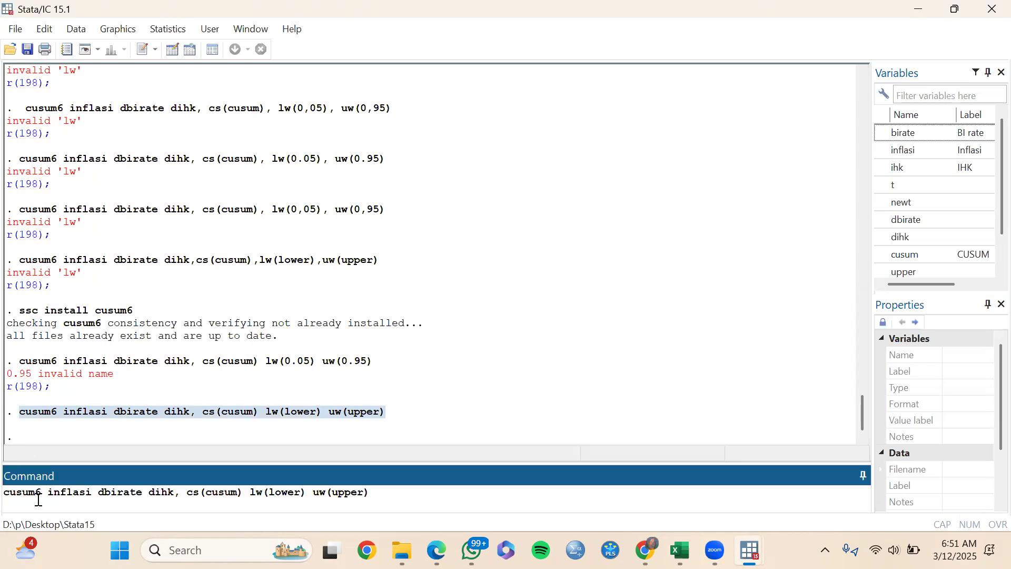
{"action": "key", "text": "Return"}
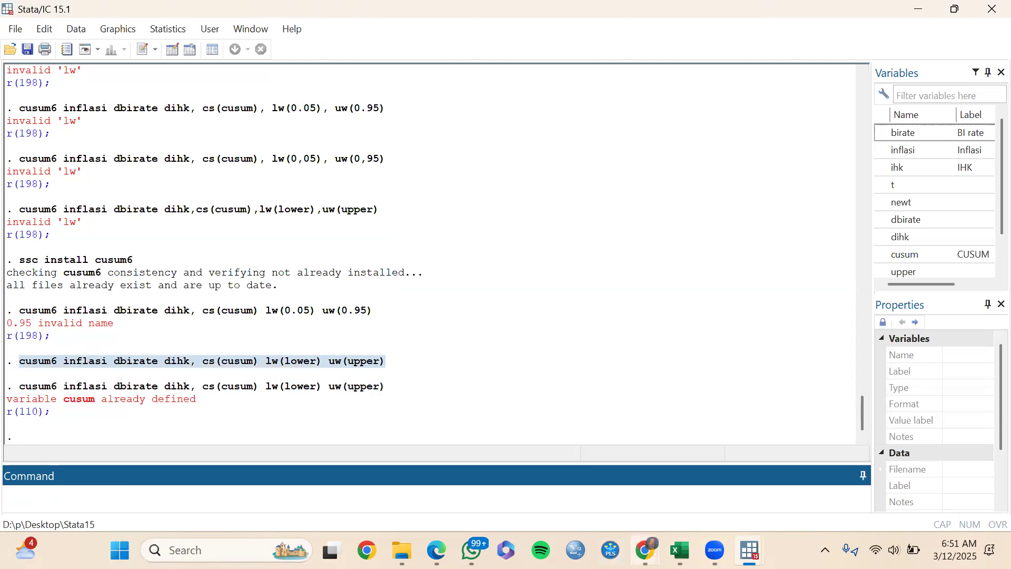
Try the command with a new CUSUM variable name: cusum6 inflasi dbirate dihk, cs(cusum2) lw(lower) uw(upper).
{"action": "mouse_move", "coordinate": [750, 550]}
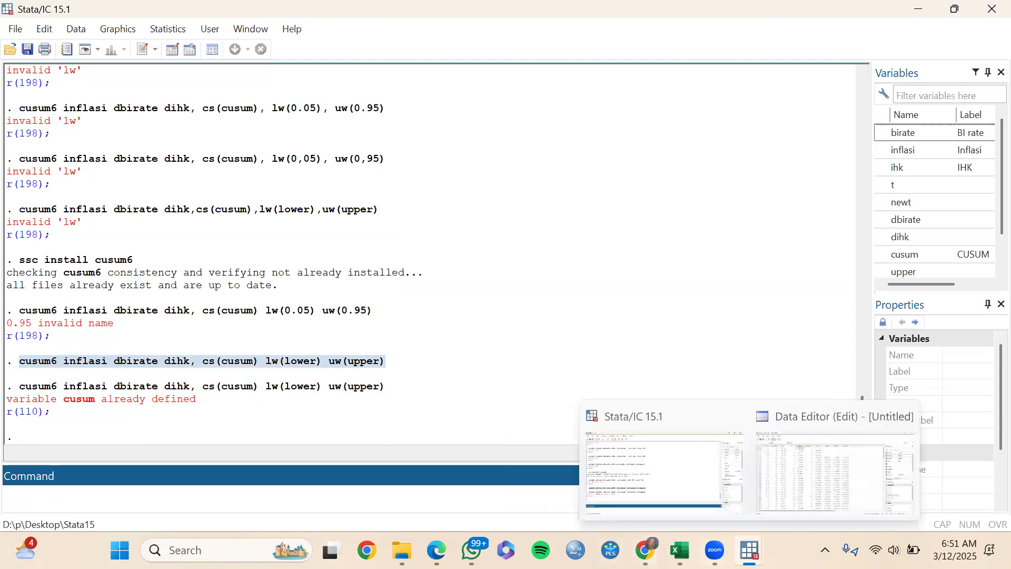
{"action": "left_click", "coordinate": [293, 378]}
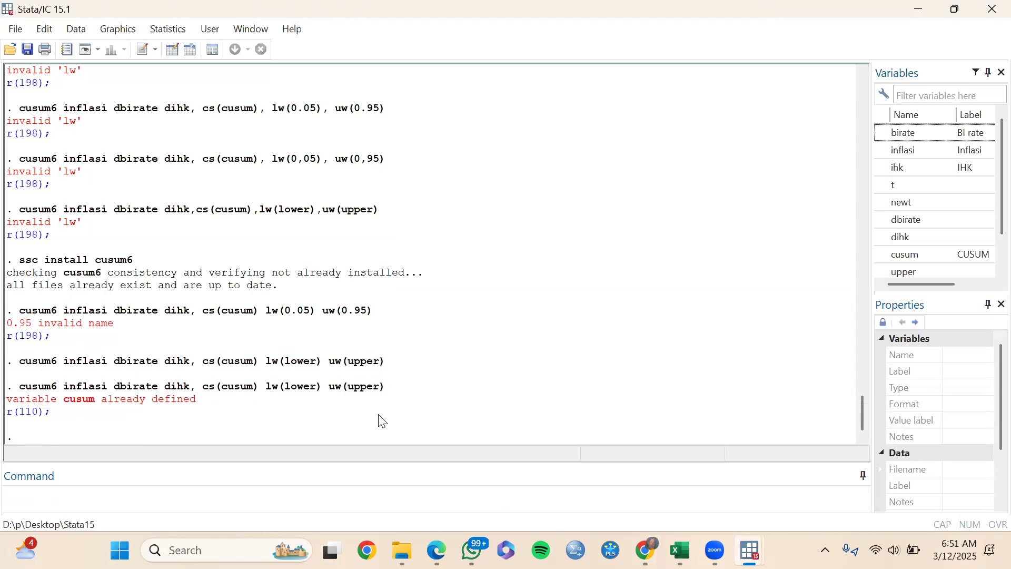
{"action": "left_click_drag", "start_coordinate": [383, 362], "coordinate": [23, 363]}
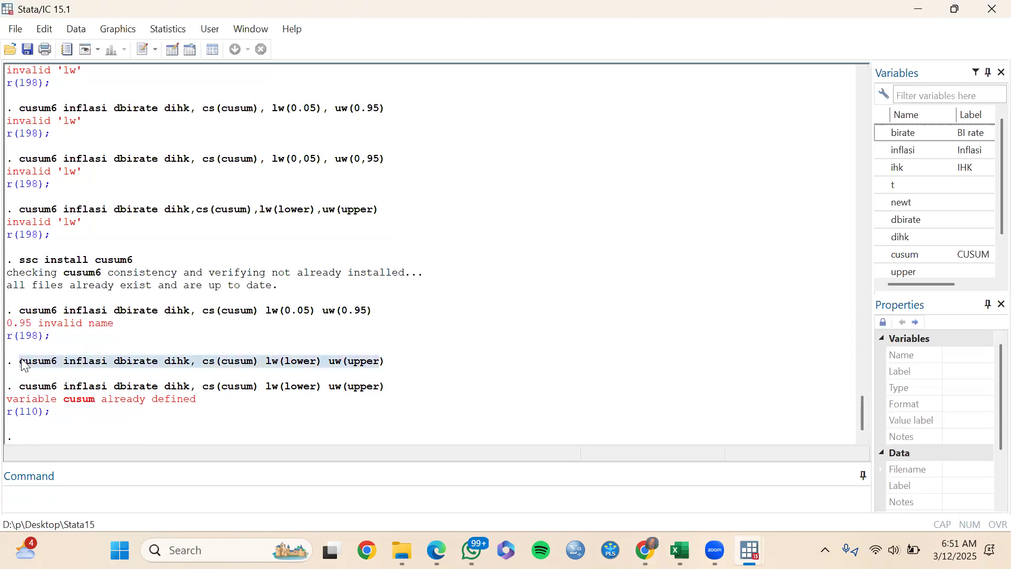
{"action": "left_click", "coordinate": [377, 407]}
{"action": "left_click_drag", "start_coordinate": [372, 388], "coordinate": [19, 388]}
{"action": "key", "text": "ctrl+c"}
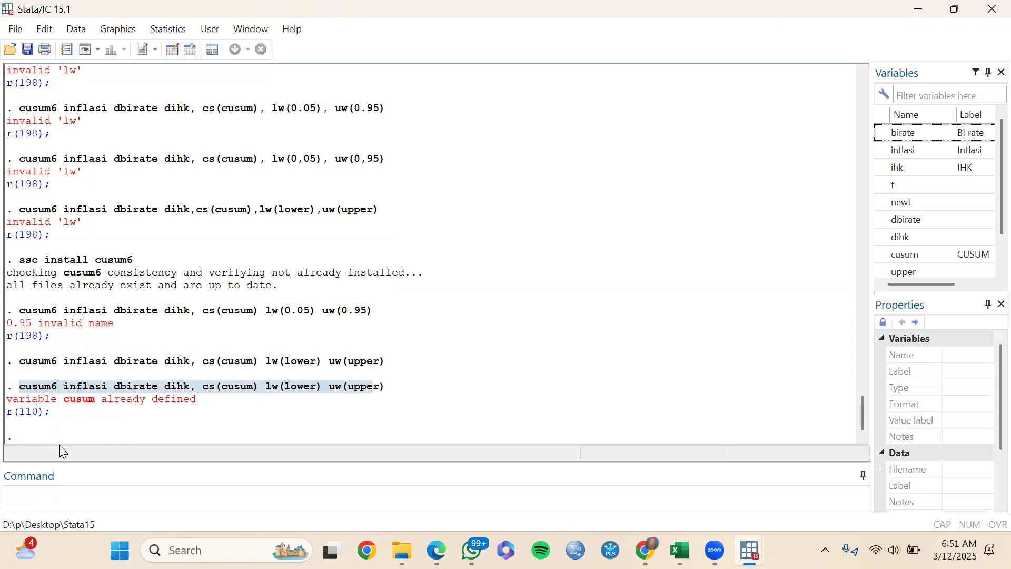
{"action": "left_click", "coordinate": [81, 488]}
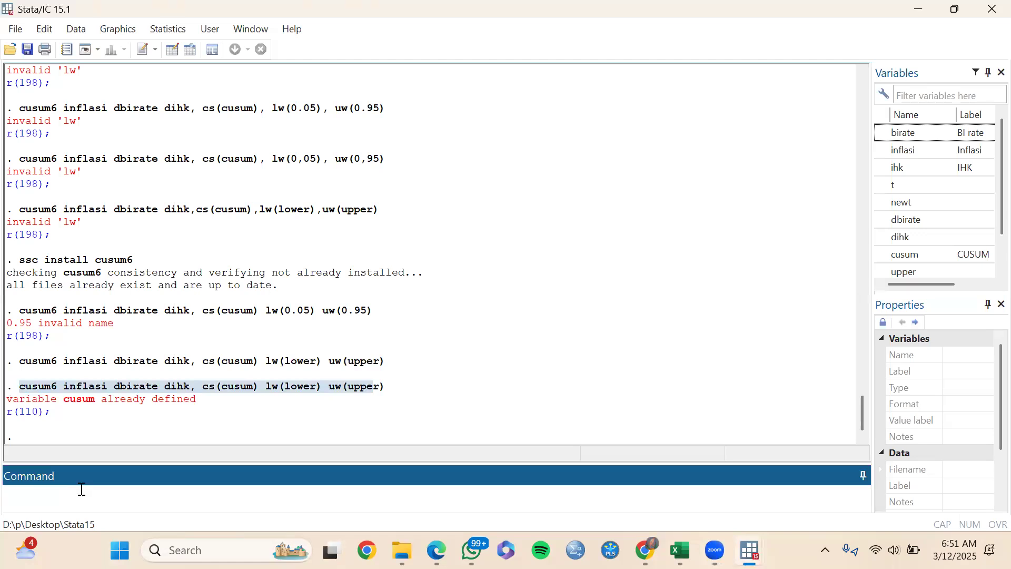
{"action": "key", "text": "ctrl+v"}
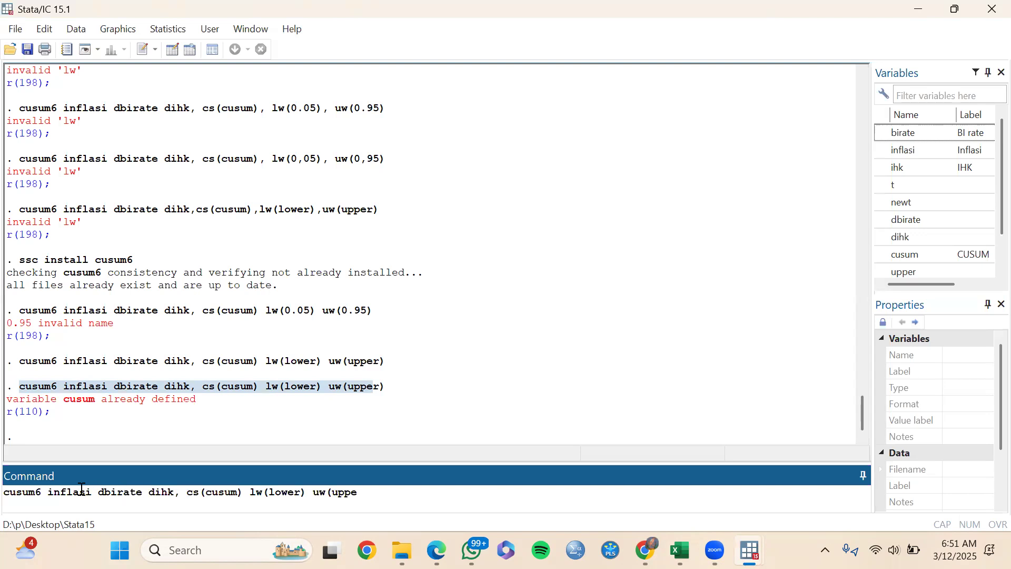
{"action": "type", "text": "2"}
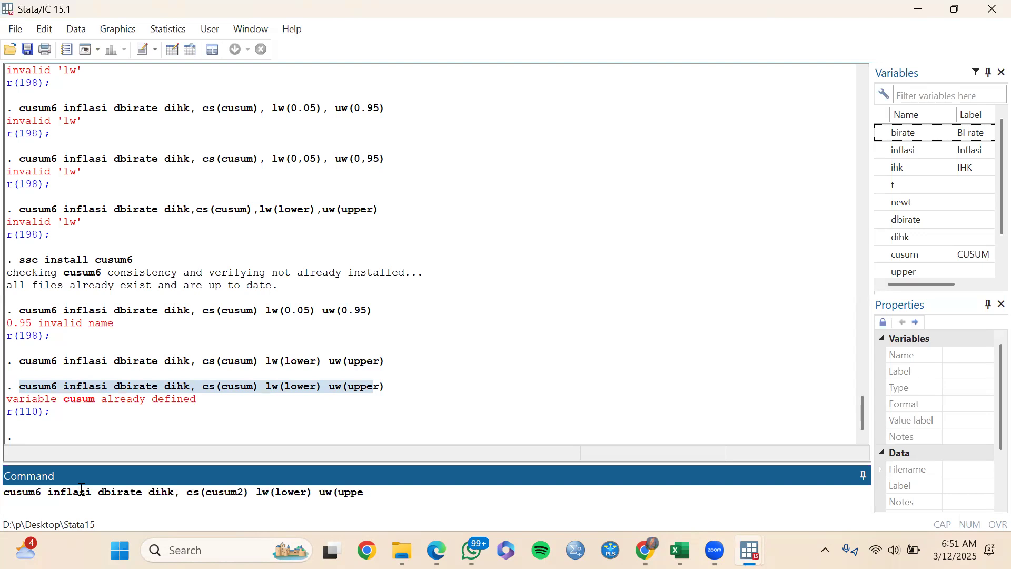
{"action": "type", "text": "r)"}
{"action": "key", "text": "Return"}
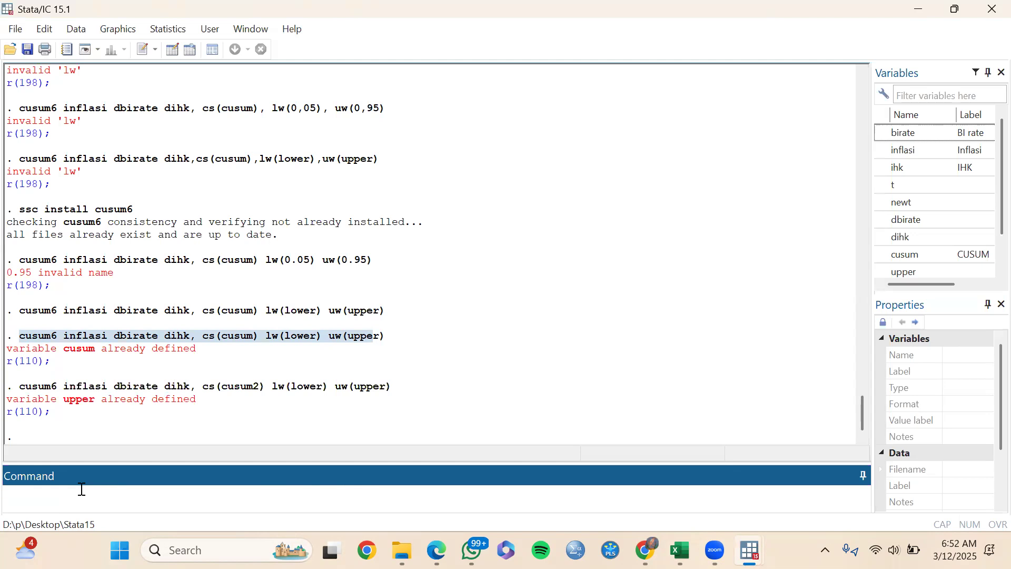
Plot the CUSUM stability test with cusum6 inflasi dbirate dihk, cs(cusum2) lw(low) uw(up), and return to the command window.
{"action": "type", "text": "cusum6 inflasi dbirate dihk, cs(cusum) lw(lower) uw(uppe"}
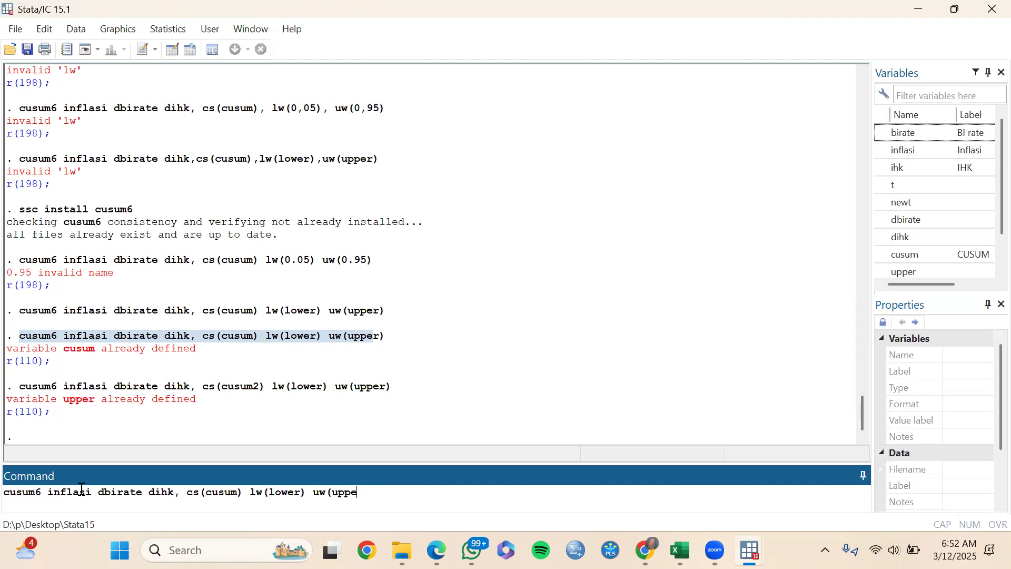
{"action": "key", "text": "BackSpace"}
{"action": "key", "text": "BackSpace"}
{"action": "type", "text": ")"}
{"action": "key", "text": "BackSpace"}
{"action": "key", "text": "BackSpace"}
{"action": "type", "text": "2"}
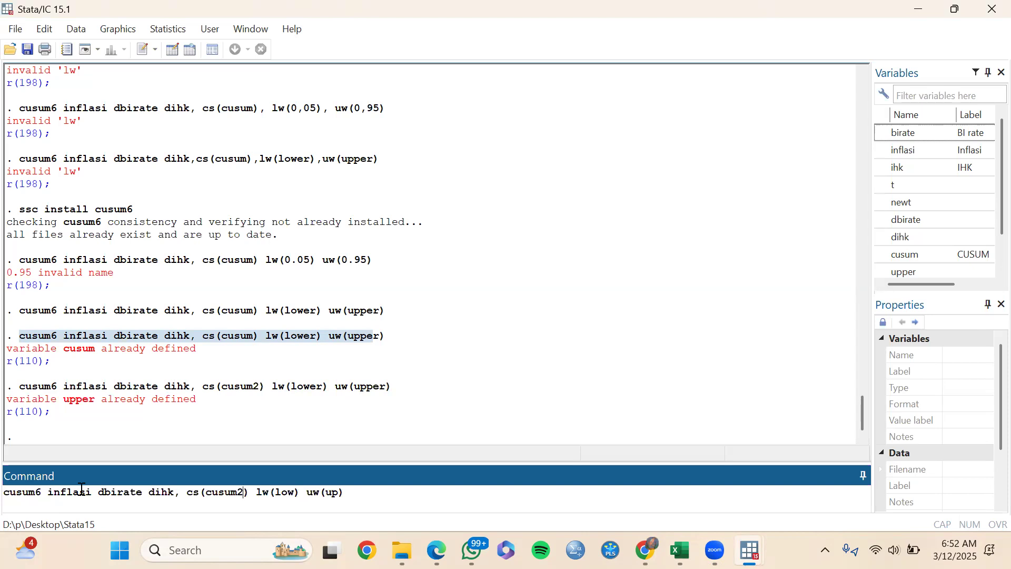
{"action": "key", "text": "Return"}
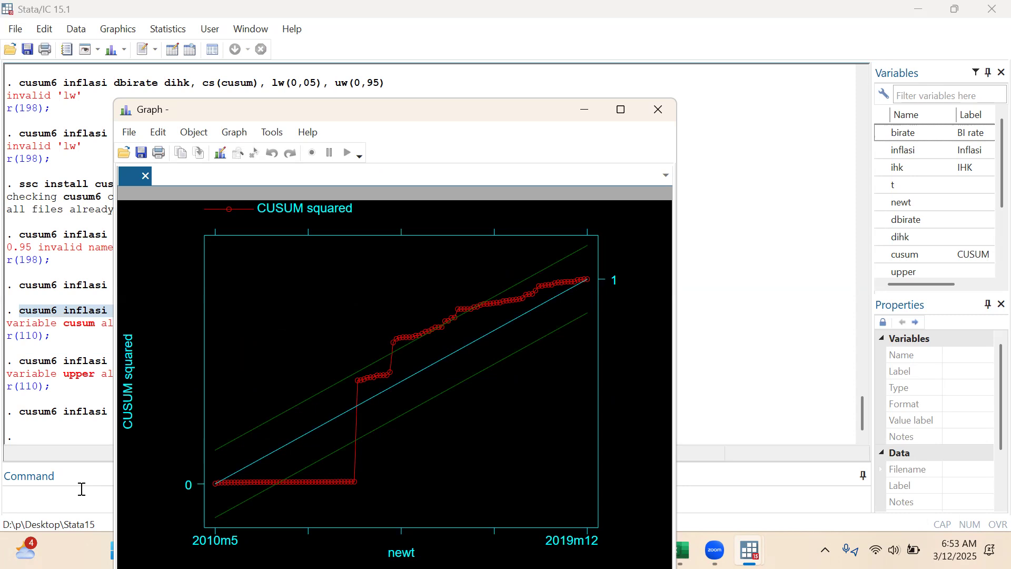
{"action": "left_click", "coordinate": [82, 489]}
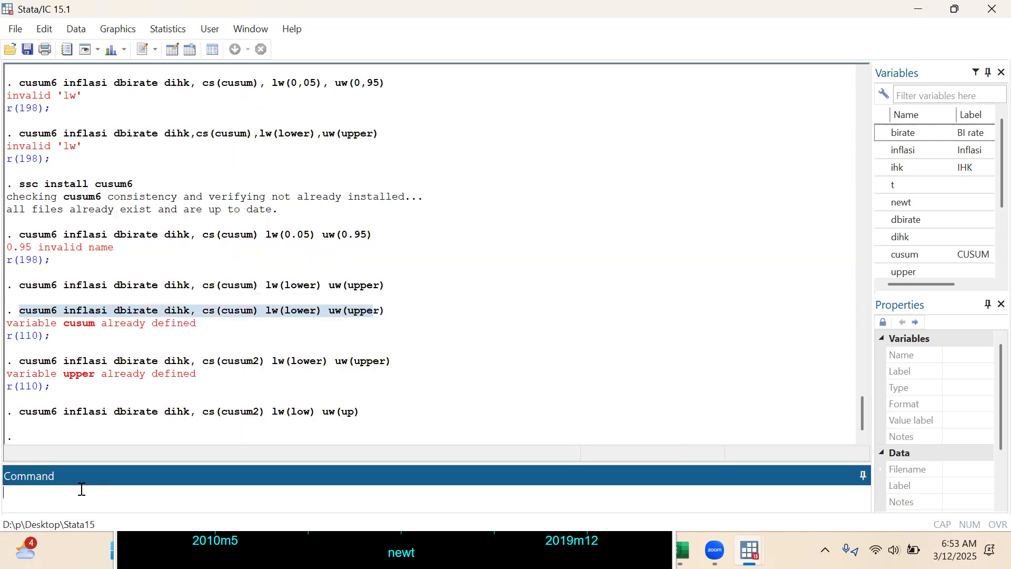